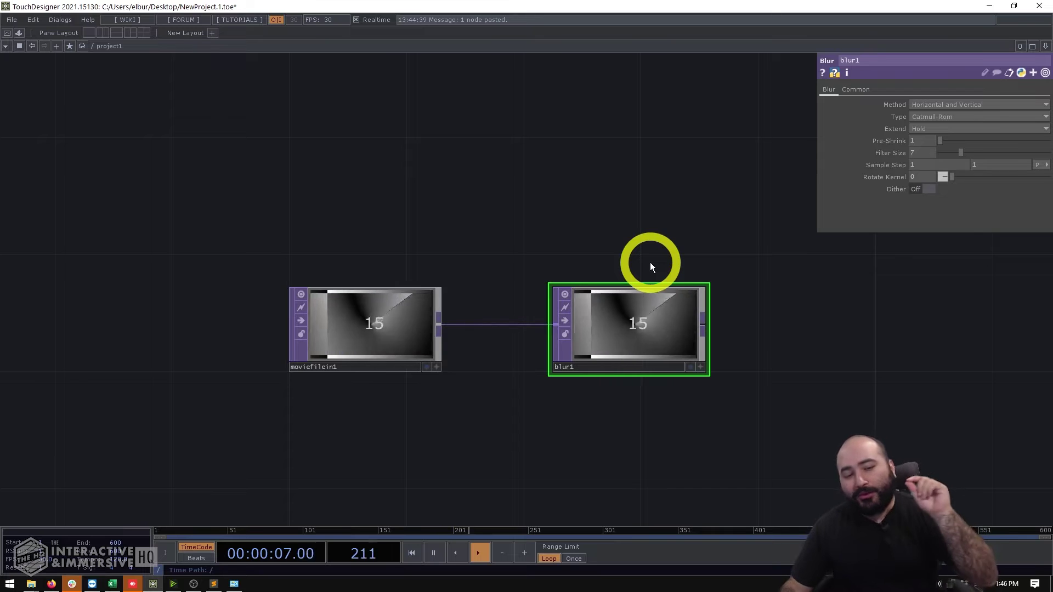
Step: Raise blur1's Filter Size from 7 to 81
scroll(597, 351, "up", 2)
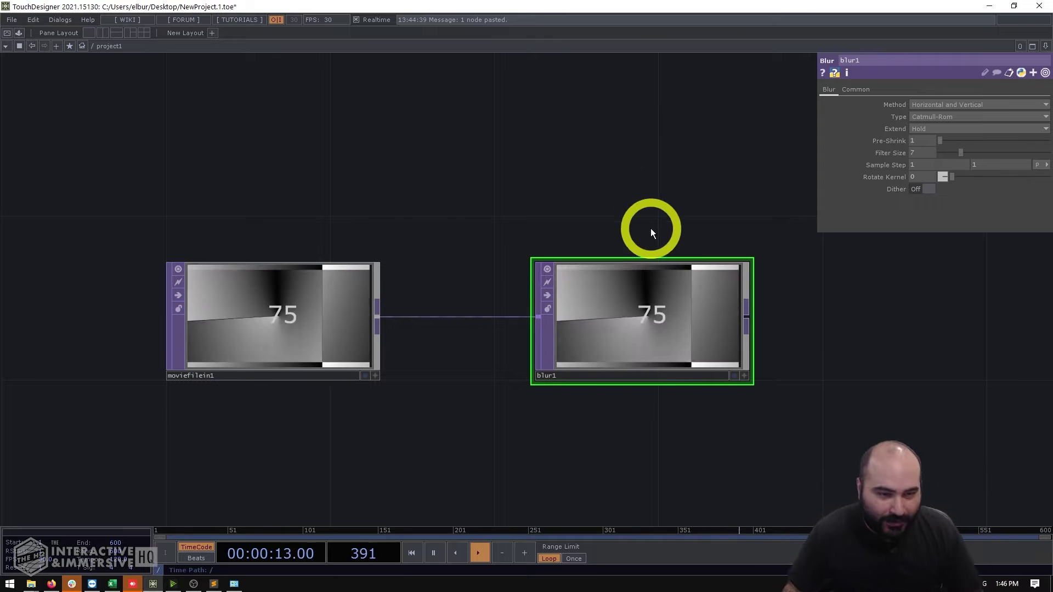
left_click(250, 296)
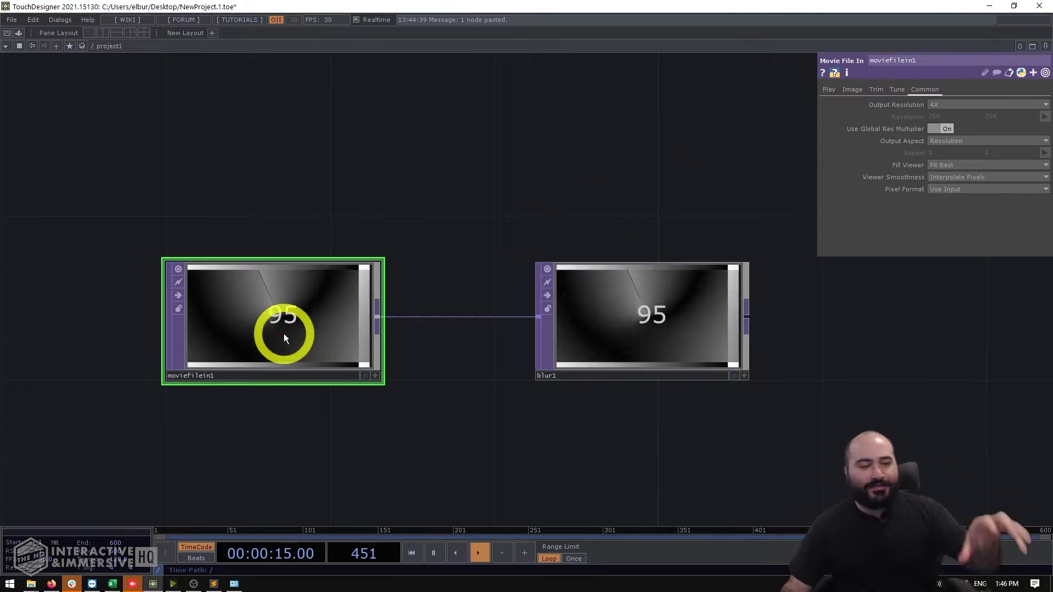
left_click(620, 335)
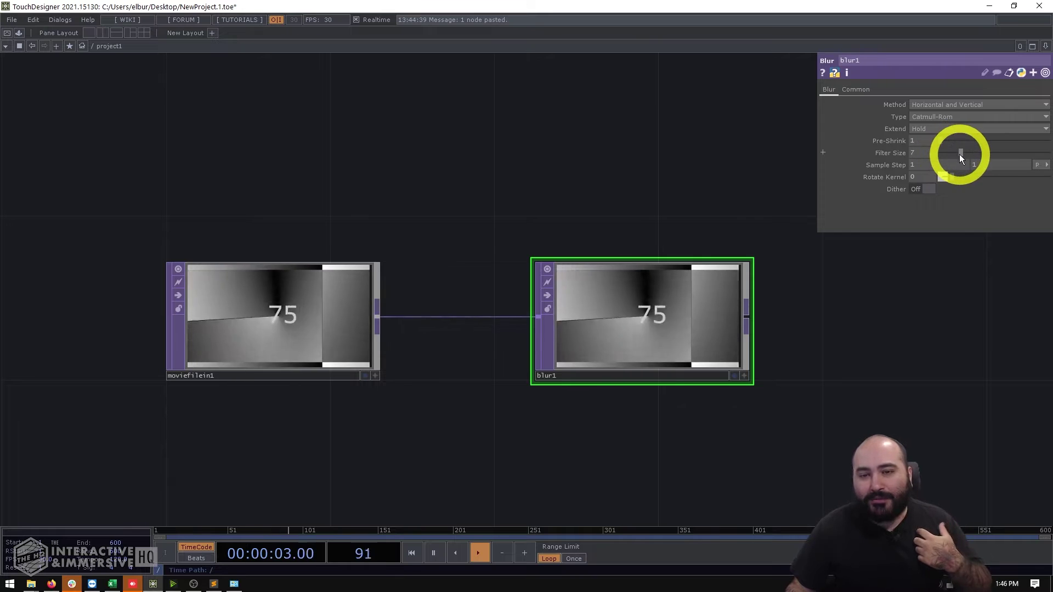
left_click_drag(960, 154, 1034, 145)
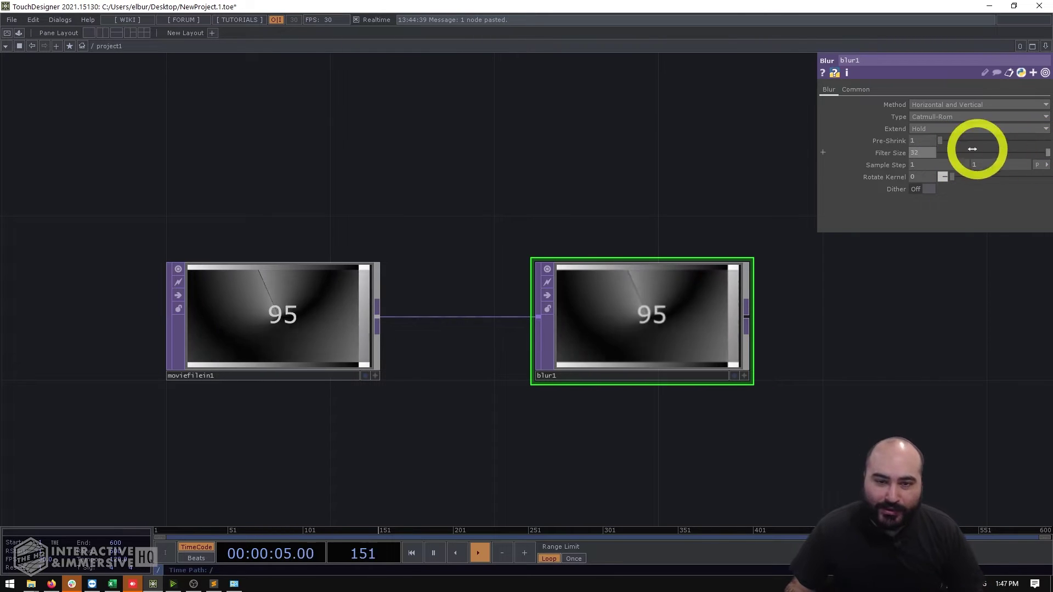
scroll(710, 265, "up", 3)
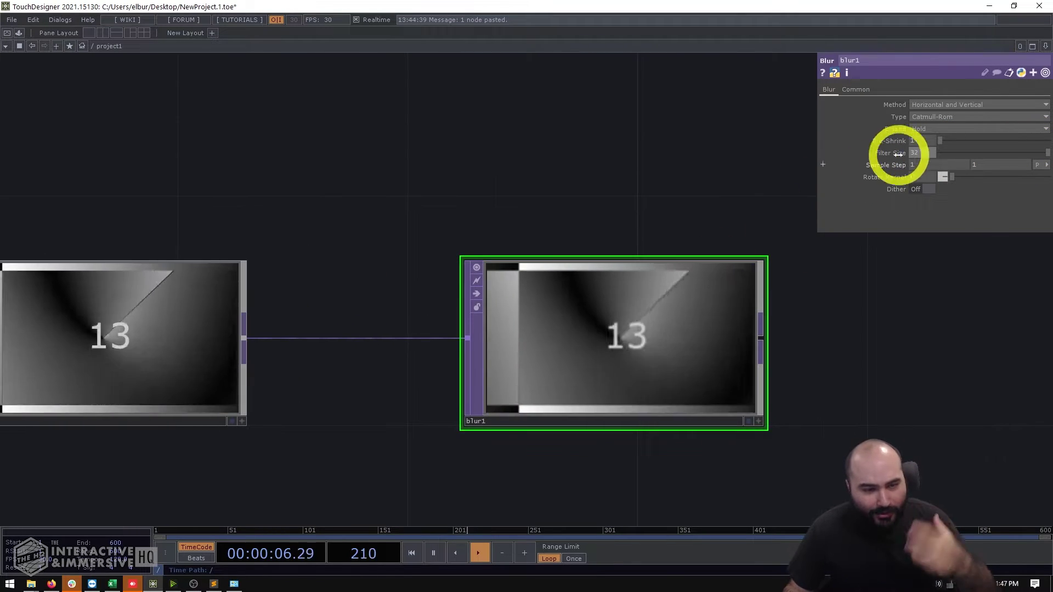
scroll(919, 152, "up", 2)
left_click_drag(917, 148, 1036, 159)
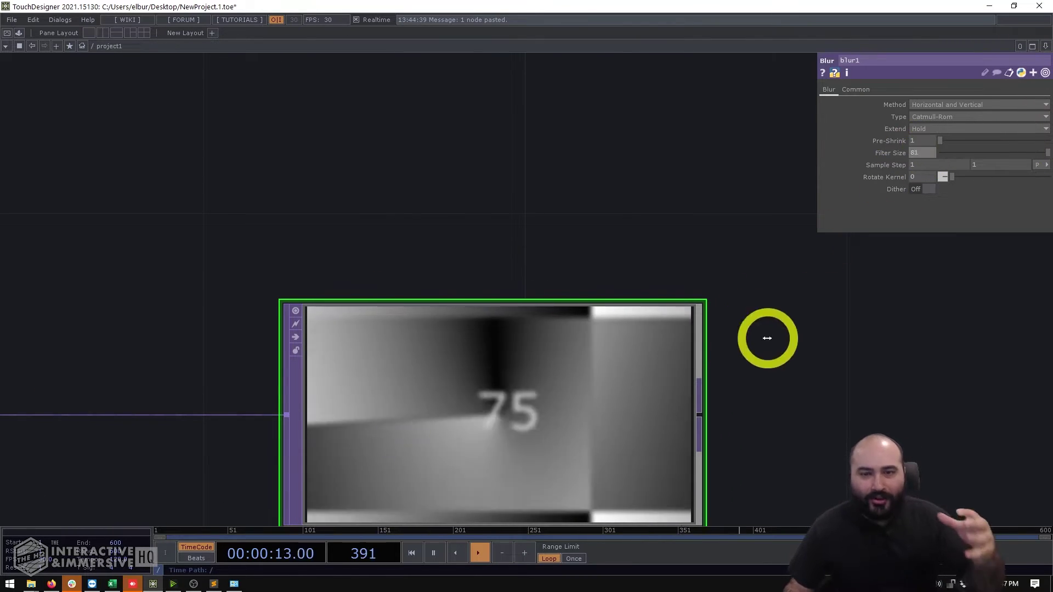
left_click_drag(787, 348, 760, 264)
scroll(762, 261, "down", 2)
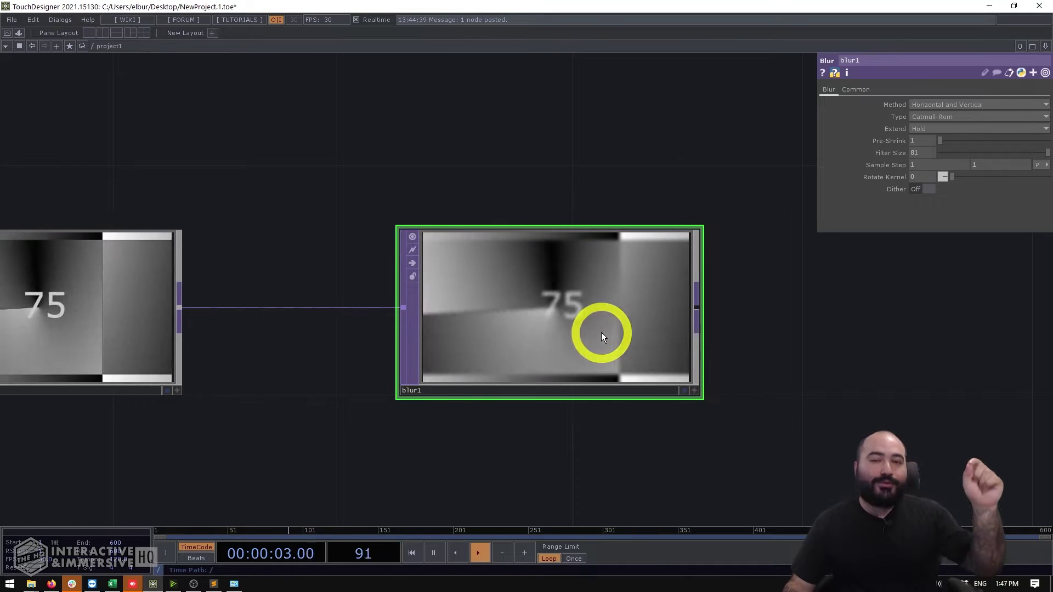
Step: Check blur1's cook time and memory stats, then move blur1 above the movie source
middle_click_drag(601, 332, 671, 331)
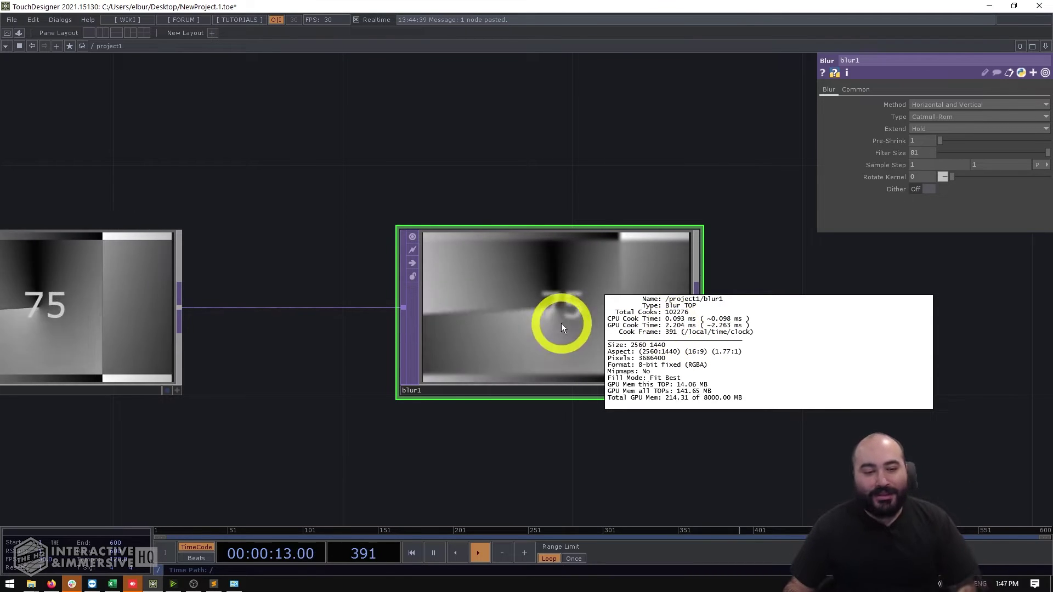
middle_click_drag(732, 327, 504, 252)
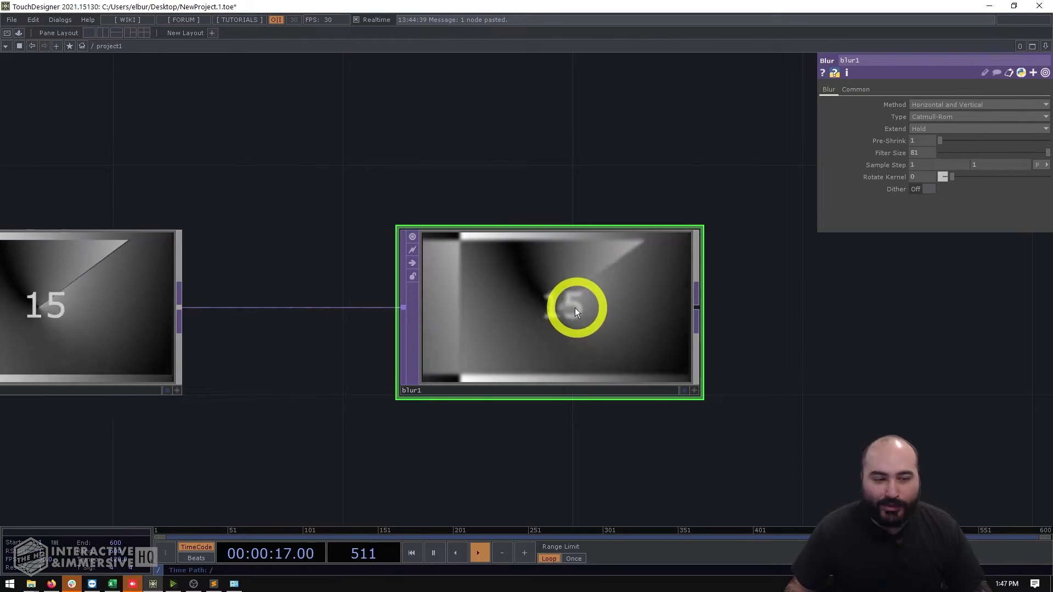
middle_click_drag(570, 308, 657, 333)
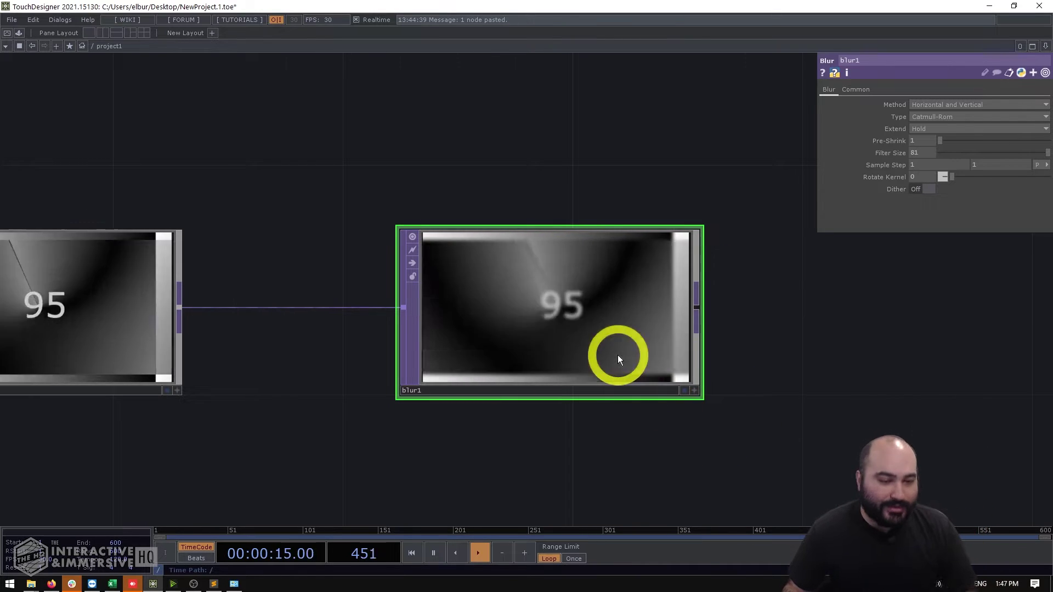
left_click_drag(617, 356, 617, 234)
left_click_drag(656, 329, 693, 265)
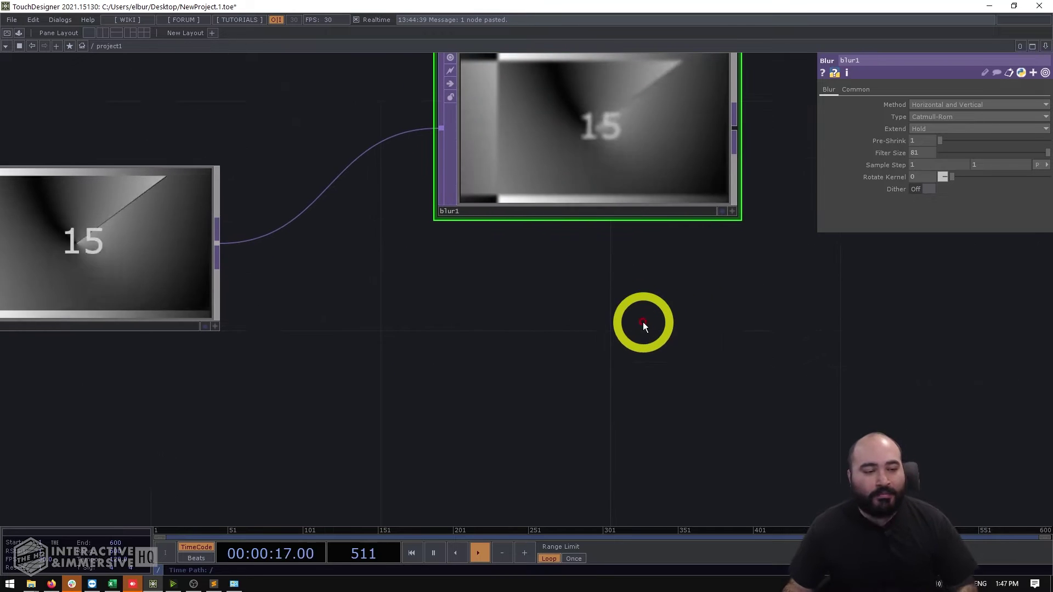
left_click_drag(642, 336, 658, 369)
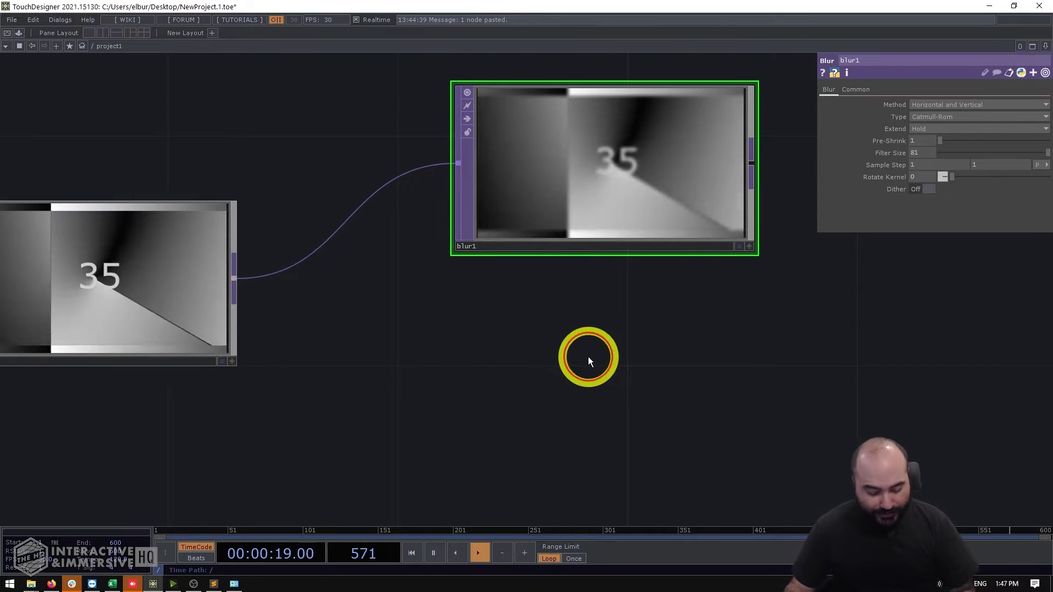
Step: Add a second Blur TOP, blur2, below blur1 and wire the movie into it
key("Tab")
type("blur")
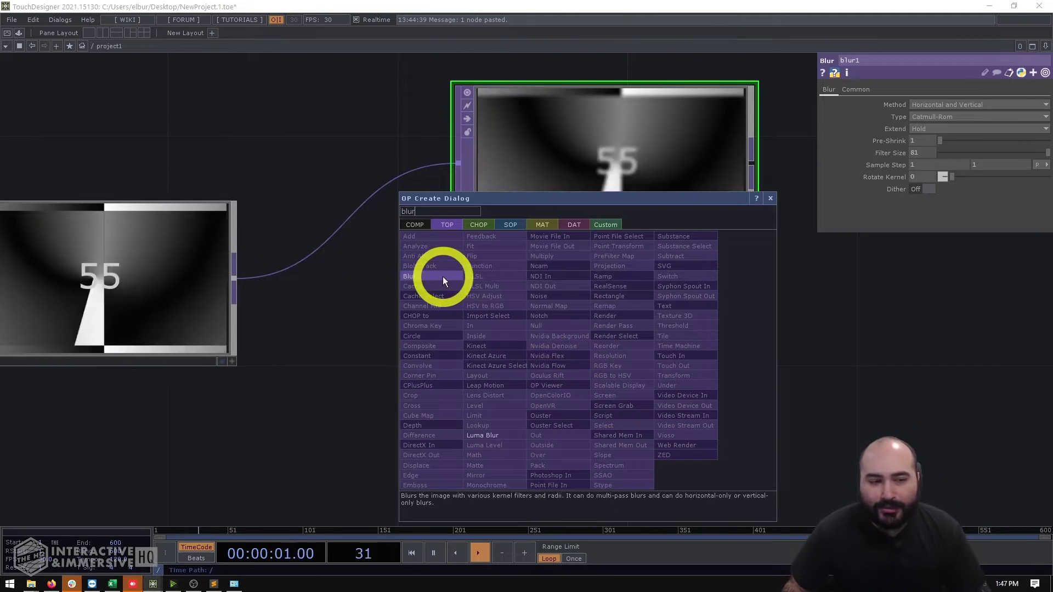
left_click(442, 277)
left_click(603, 359)
left_click_drag(249, 272, 252, 215)
left_click_drag(332, 265, 482, 298)
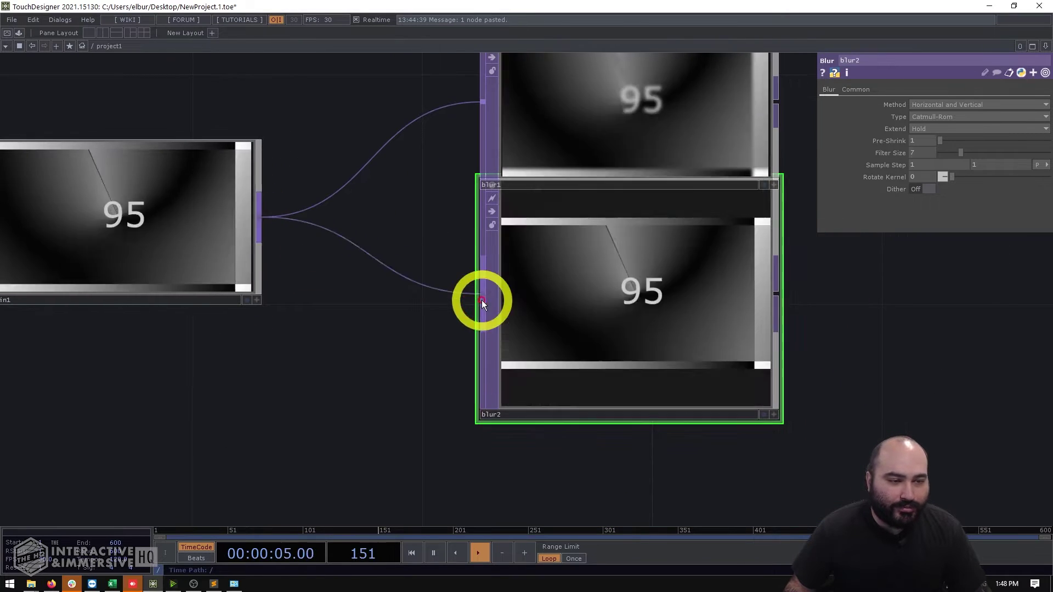
left_click_drag(600, 255, 599, 312)
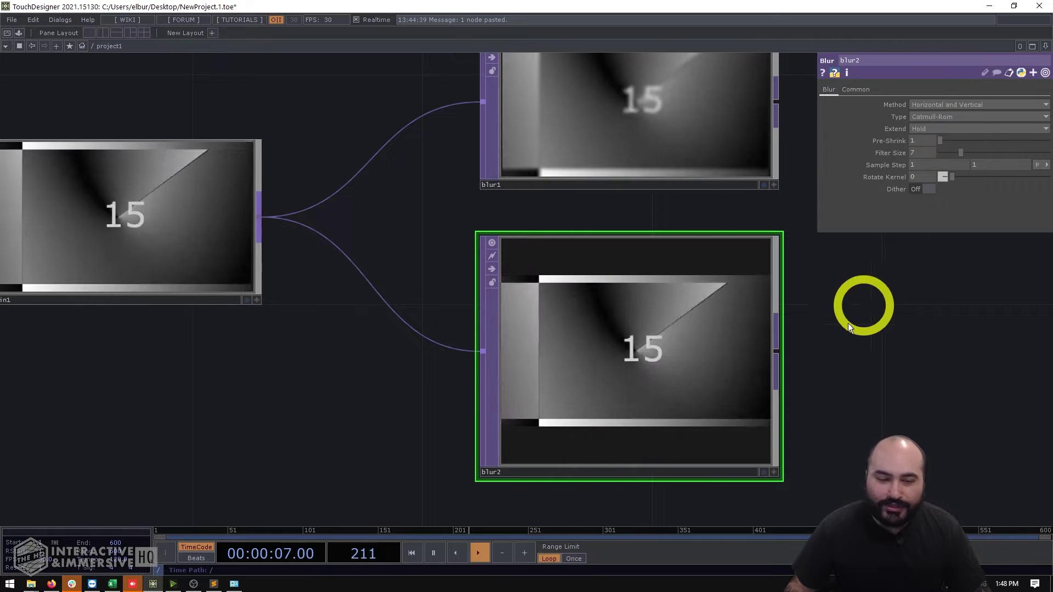
left_click(708, 421)
left_click_drag(708, 421, 709, 367)
Step: Give blur2 a Pre-Shrink of 4 and a Filter Size of 27
left_click(681, 111)
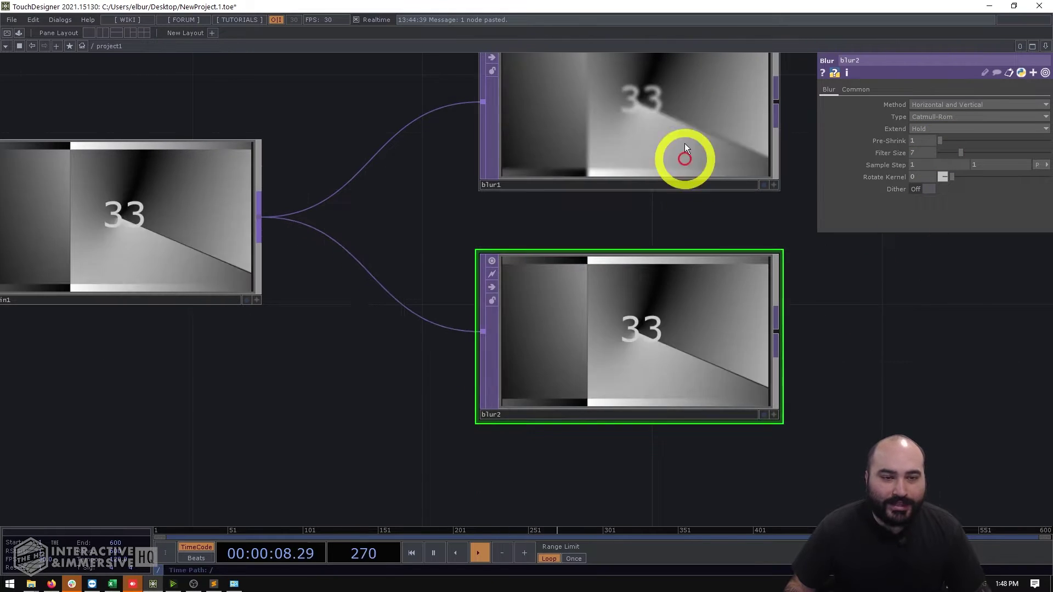
left_click_drag(881, 155, 926, 157)
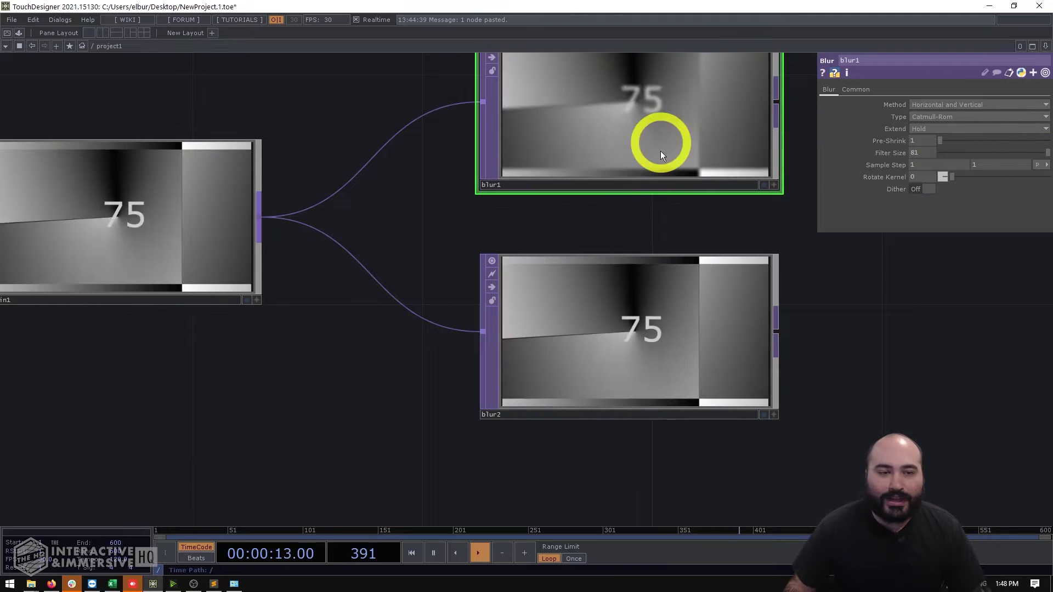
left_click(682, 305)
scroll(785, 362, "up", 2)
scroll(755, 286, "up", 1)
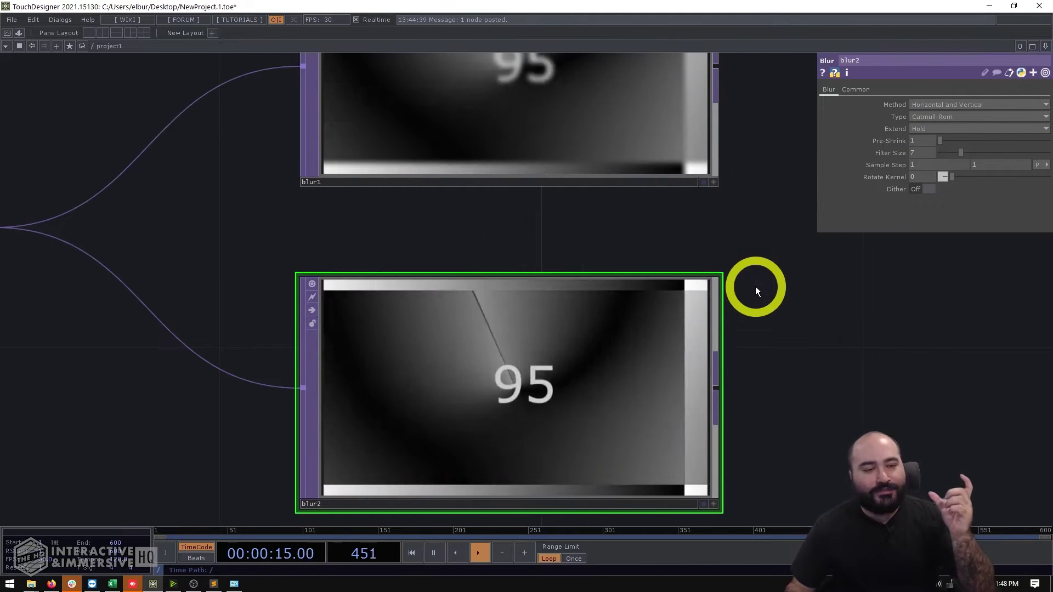
scroll(755, 286, "down", 2)
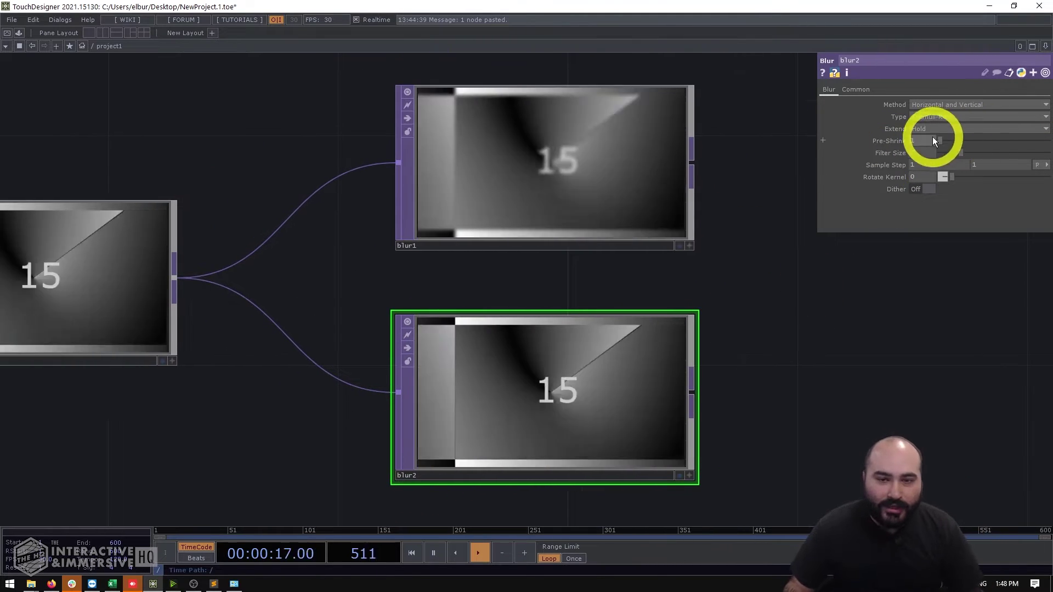
left_click_drag(940, 141, 994, 141)
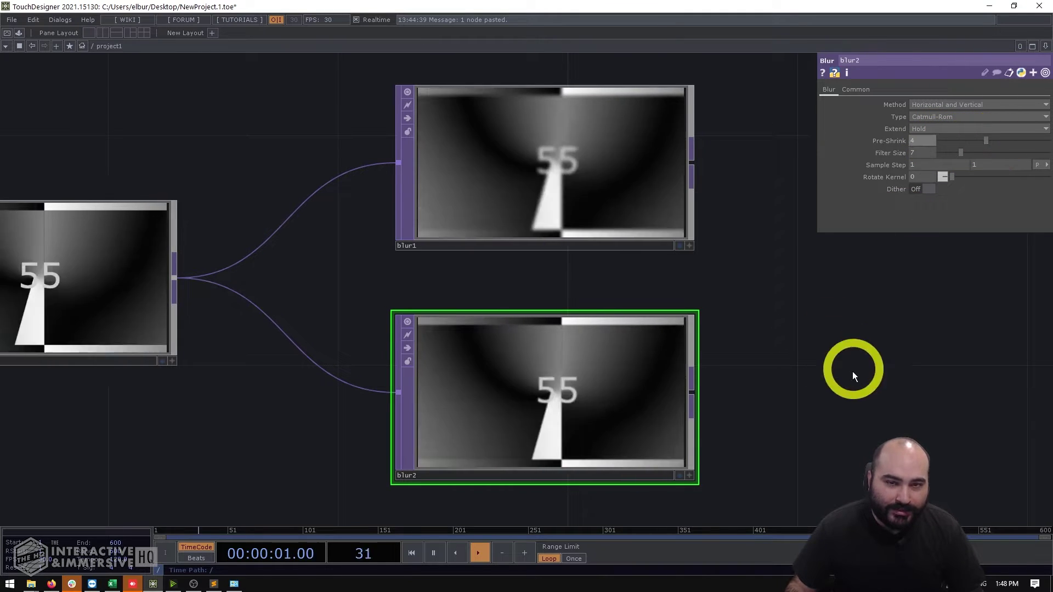
left_click_drag(846, 376, 879, 299)
left_click_drag(959, 154, 1030, 153)
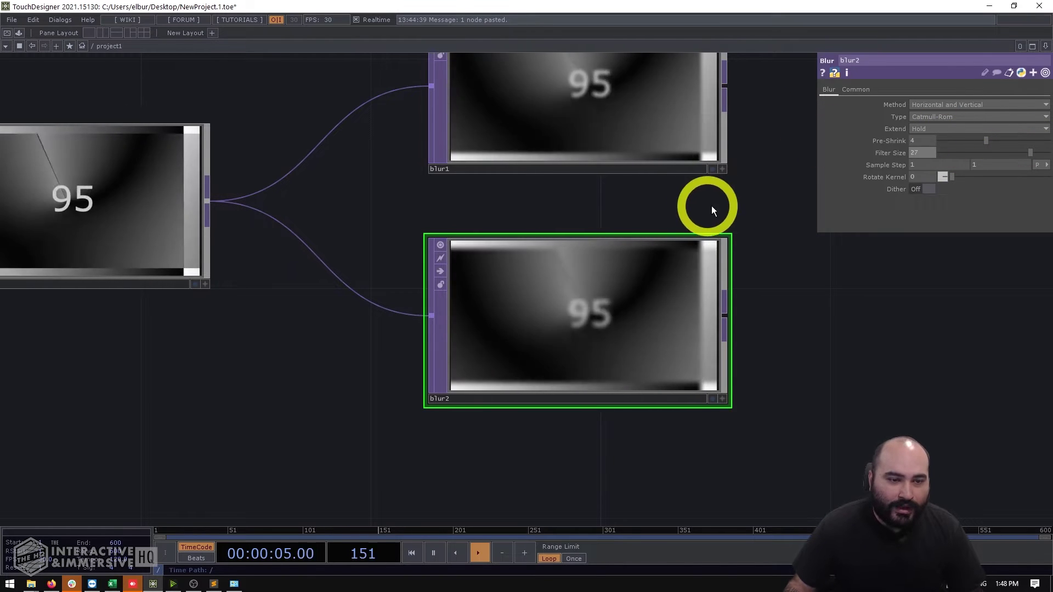
scroll(636, 220, "up", 3)
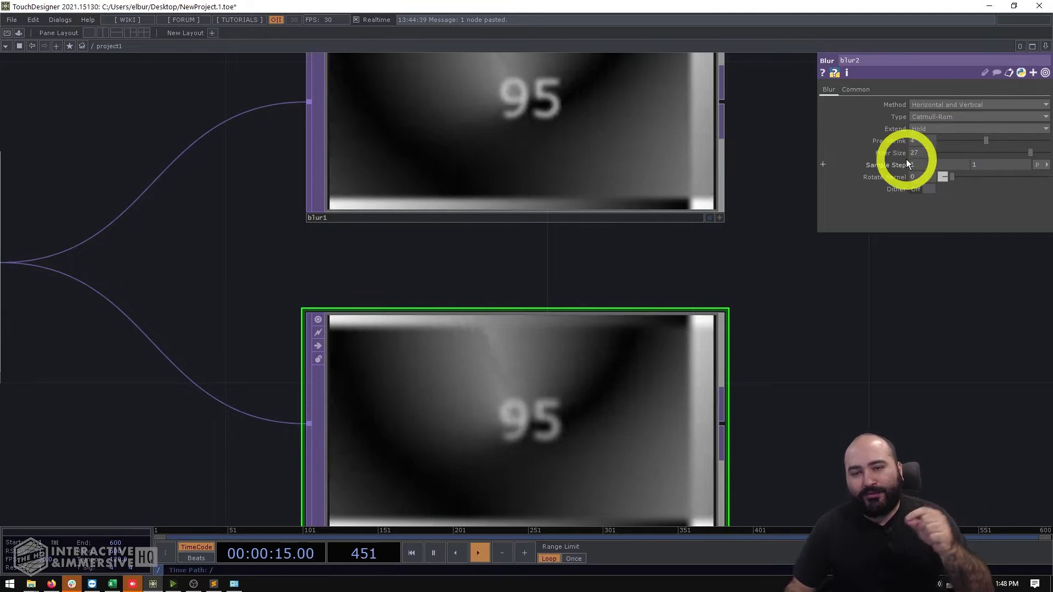
Step: Compare blur2's cook time statistics against blur1's
scroll(891, 318, "down", 3)
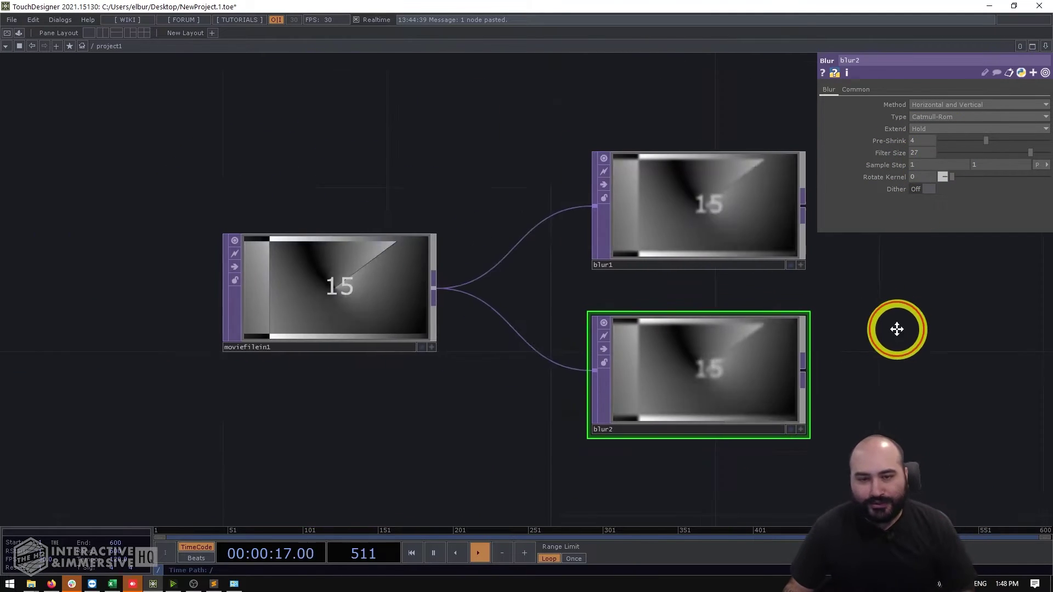
scroll(841, 327, "up", 2)
middle_click(633, 352)
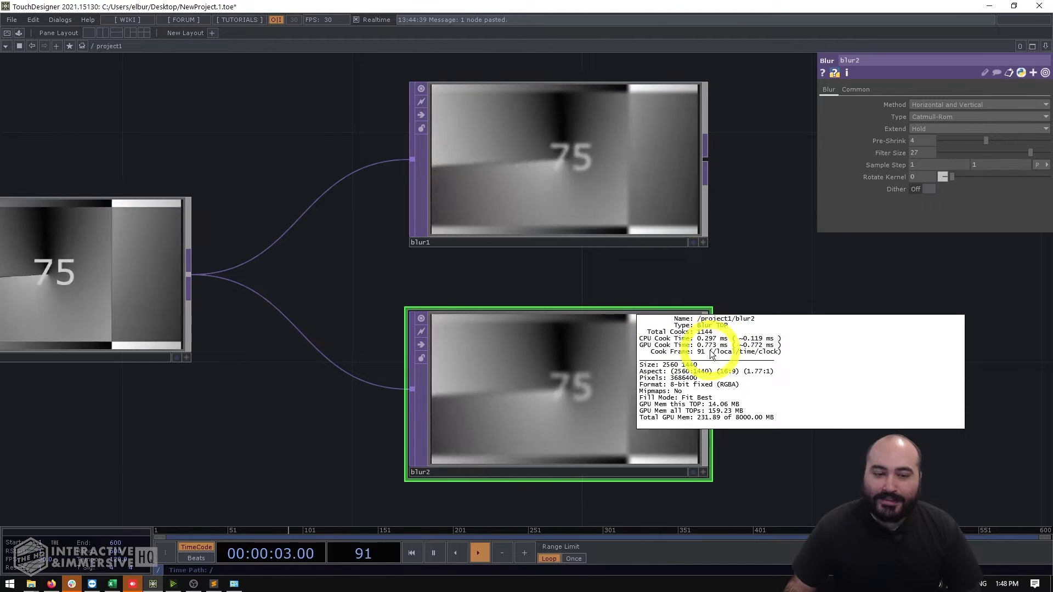
middle_click_drag(724, 352, 735, 275)
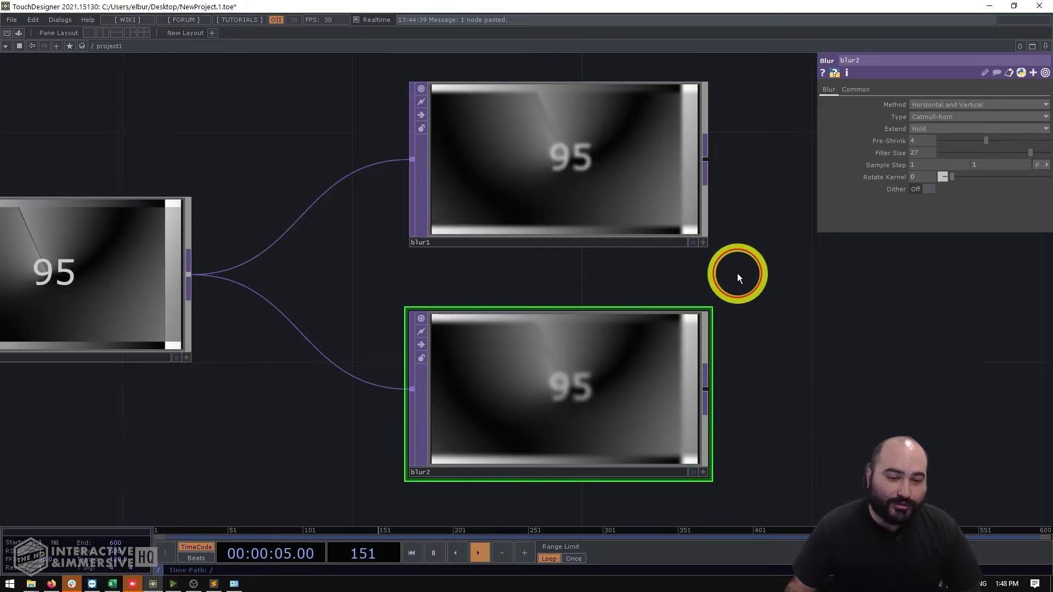
middle_click_drag(616, 177, 789, 345)
left_click(616, 176)
left_click(653, 397)
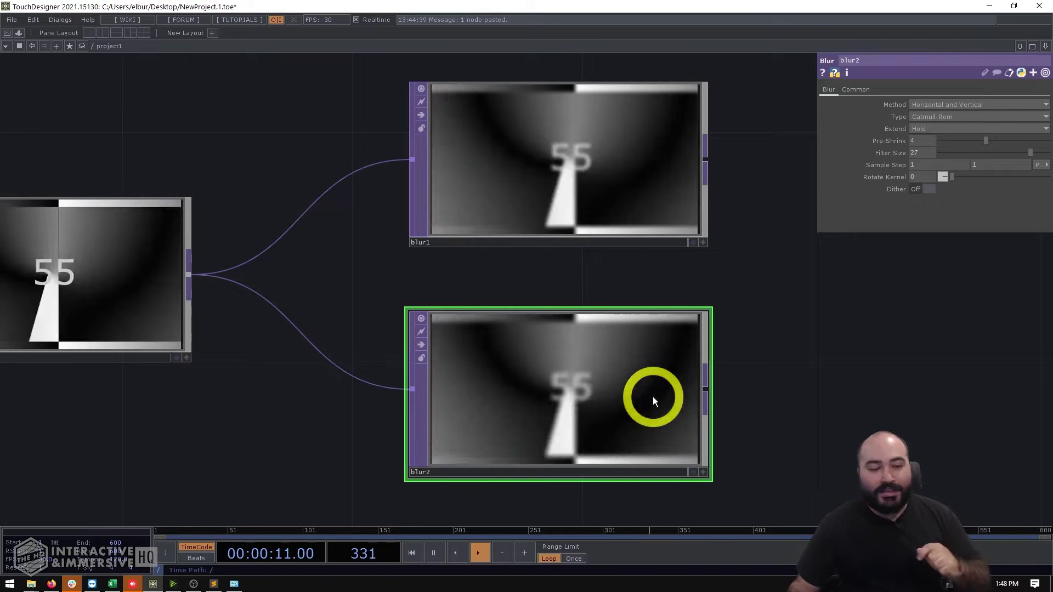
left_click(618, 207)
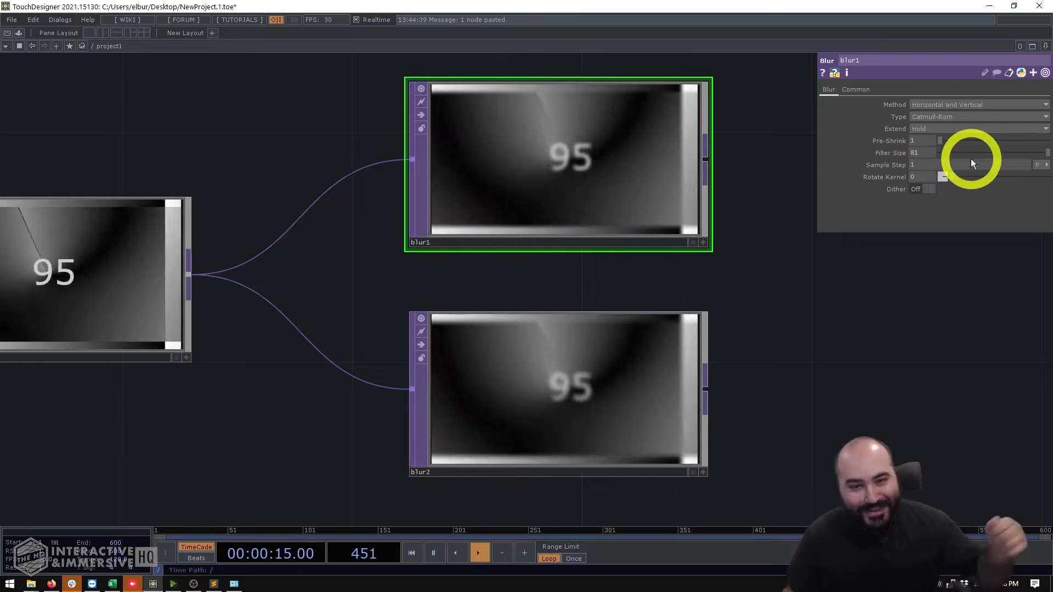
left_click(636, 378)
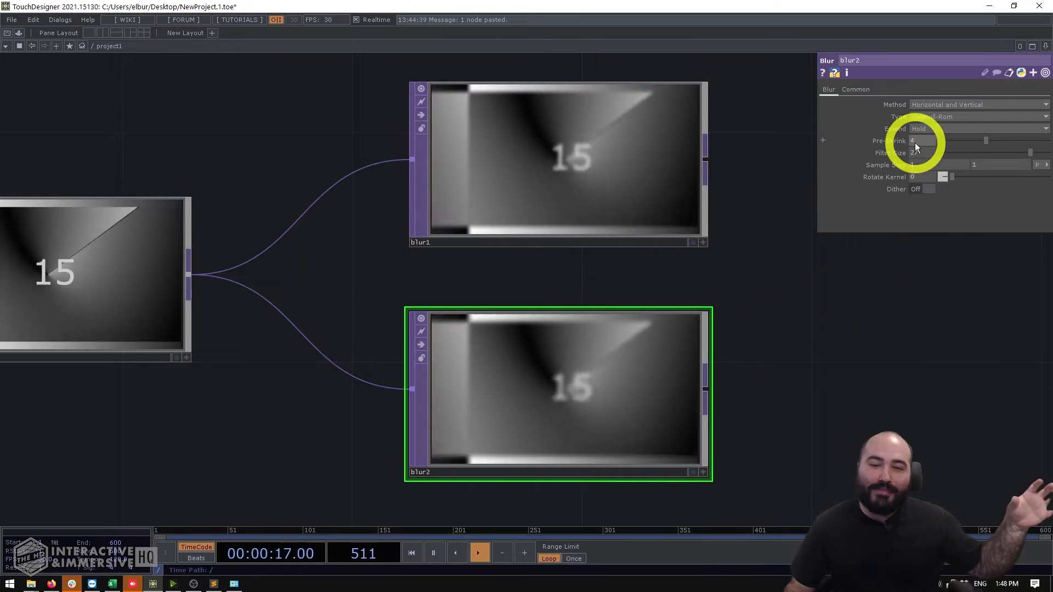
Step: Raise blur2's Pre-Shrink to 6 and set its Filter Size to 19
left_click_drag(985, 143, 952, 160)
scroll(595, 437, "up", 5)
scroll(596, 437, "down", 3)
scroll(747, 135, "down", 2)
left_click_drag(747, 135, 686, 294)
scroll(688, 292, "down", 2)
left_click_drag(954, 160, 1006, 154)
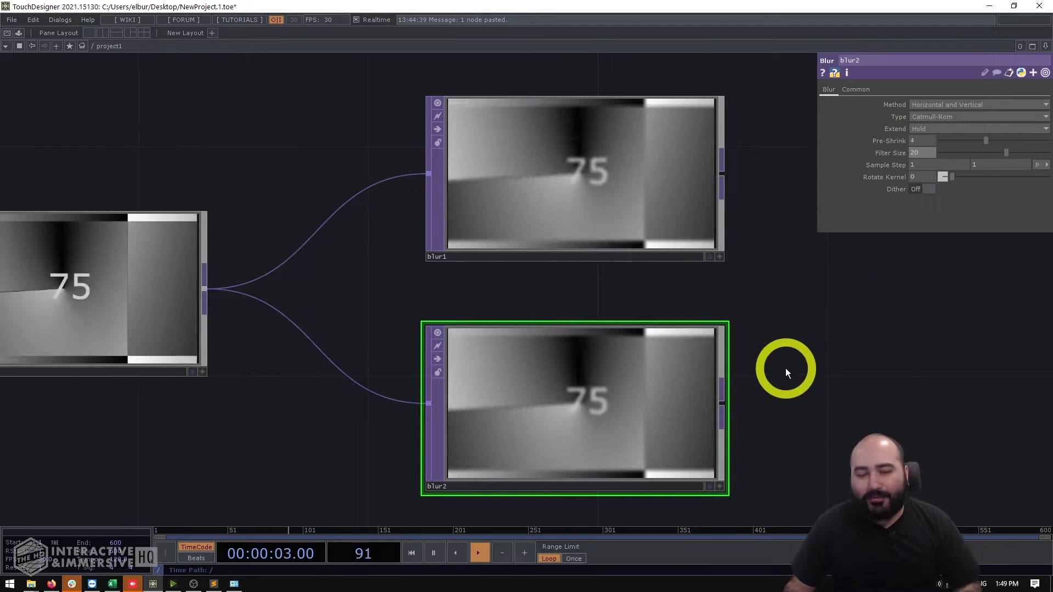
Step: Pan and zoom out to the three movie files, level nodes and comp1
left_click_drag(785, 367, 773, 387)
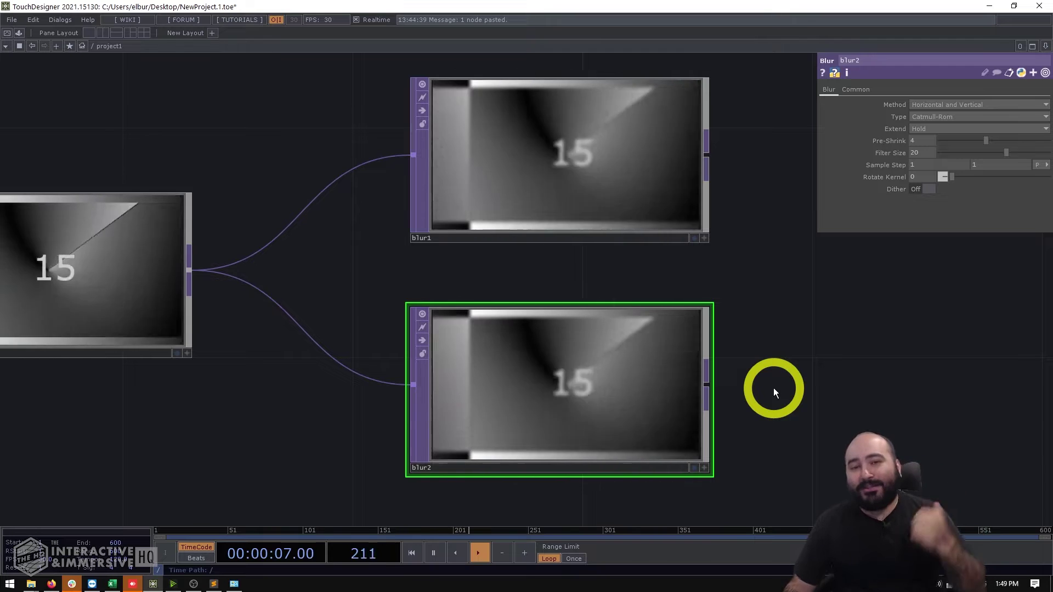
scroll(773, 388, "down", 5)
left_click_drag(759, 388, 741, 296)
scroll(738, 216, "down", 2)
left_click_drag(738, 216, 637, 172)
scroll(640, 169, "down", 3)
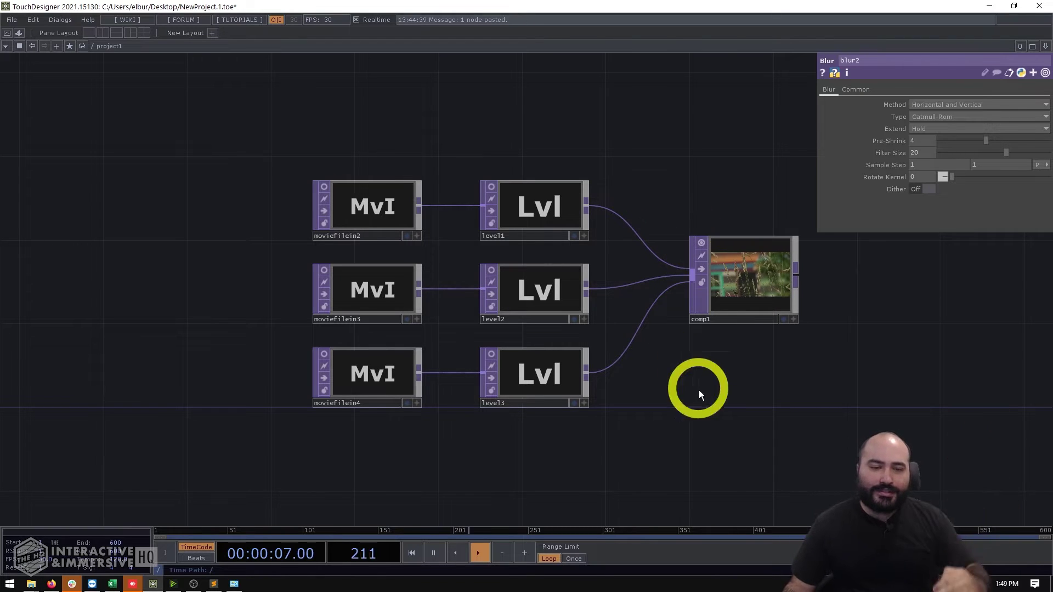
Step: Turn on live viewers for all the movie, level and comp1 nodes
left_click(532, 215)
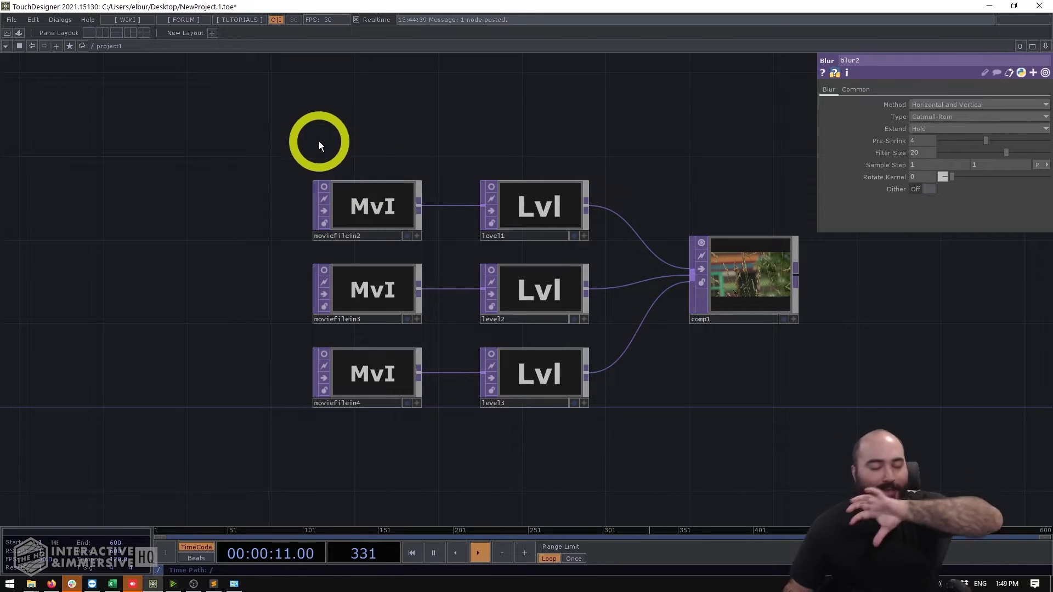
left_click(542, 197)
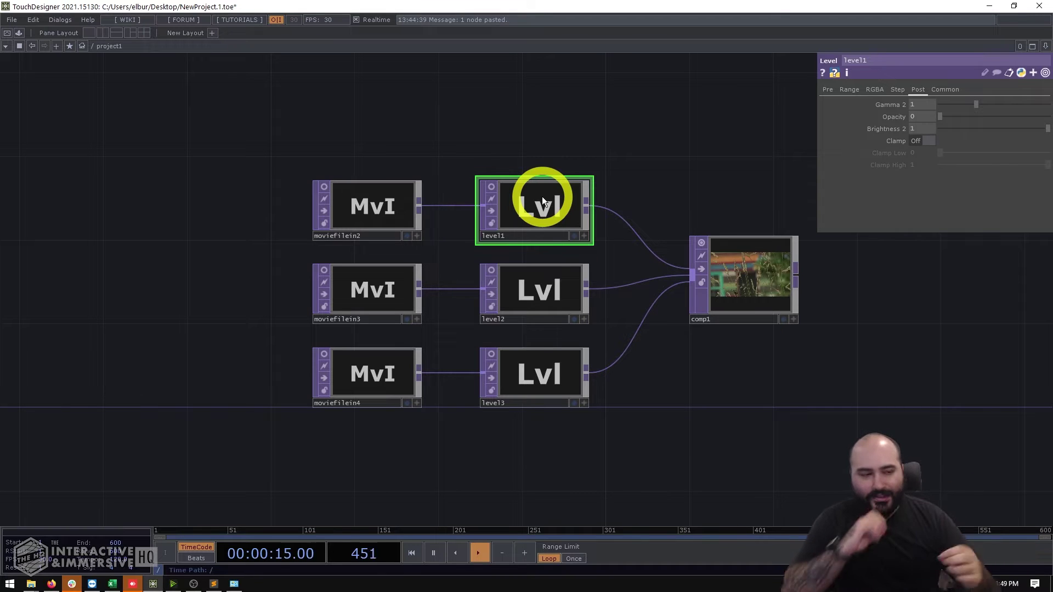
left_click_drag(221, 148, 637, 392)
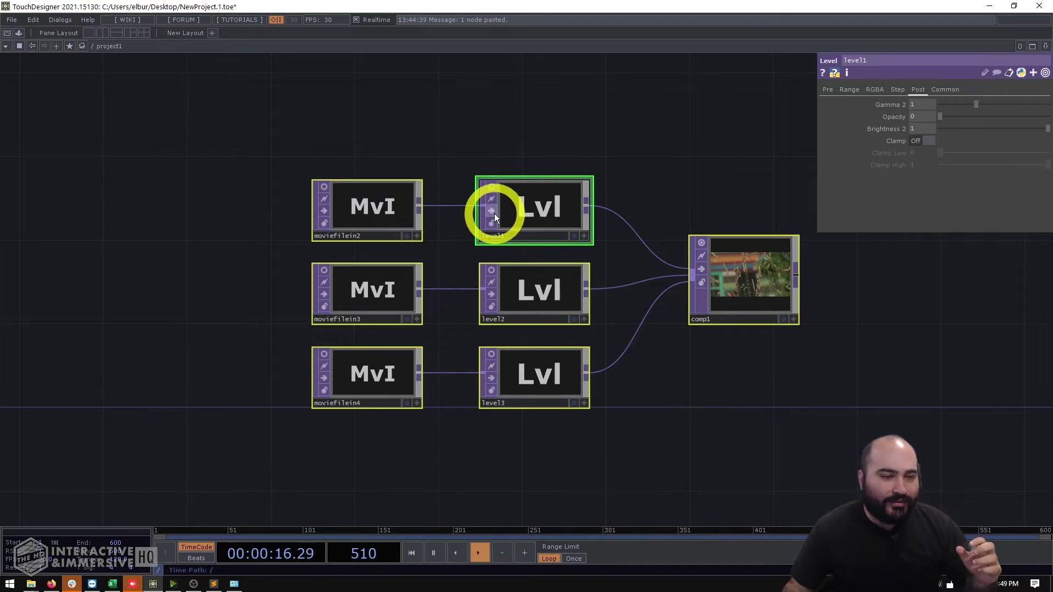
left_click(494, 194)
Step: Fade level2's Opacity down to 0 and raise level1's Opacity to 1
left_click(354, 215)
left_click(358, 272)
left_click(370, 360)
left_click(367, 207)
left_click(558, 209)
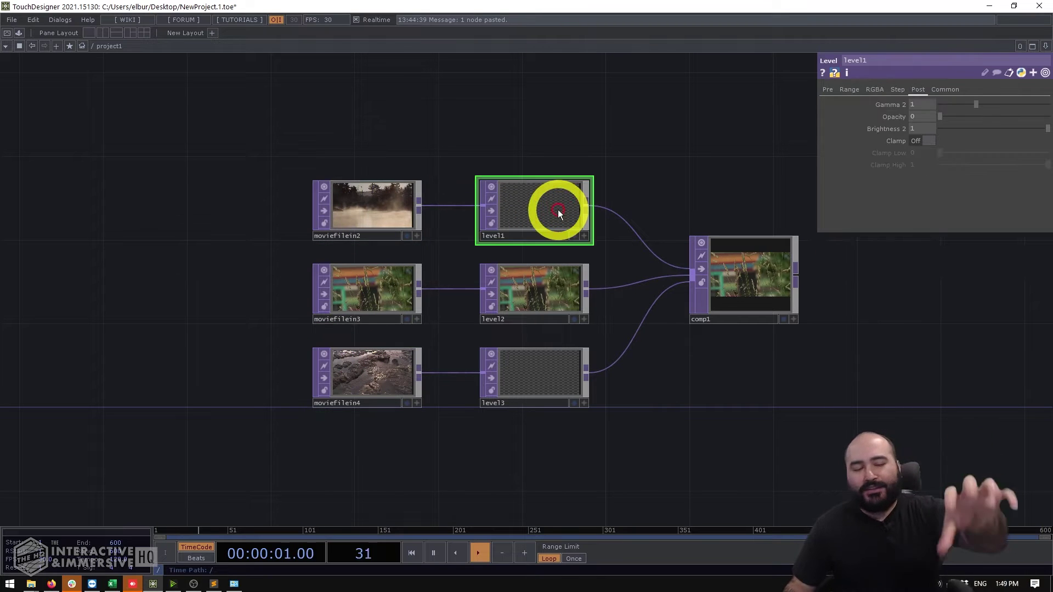
left_click(545, 296)
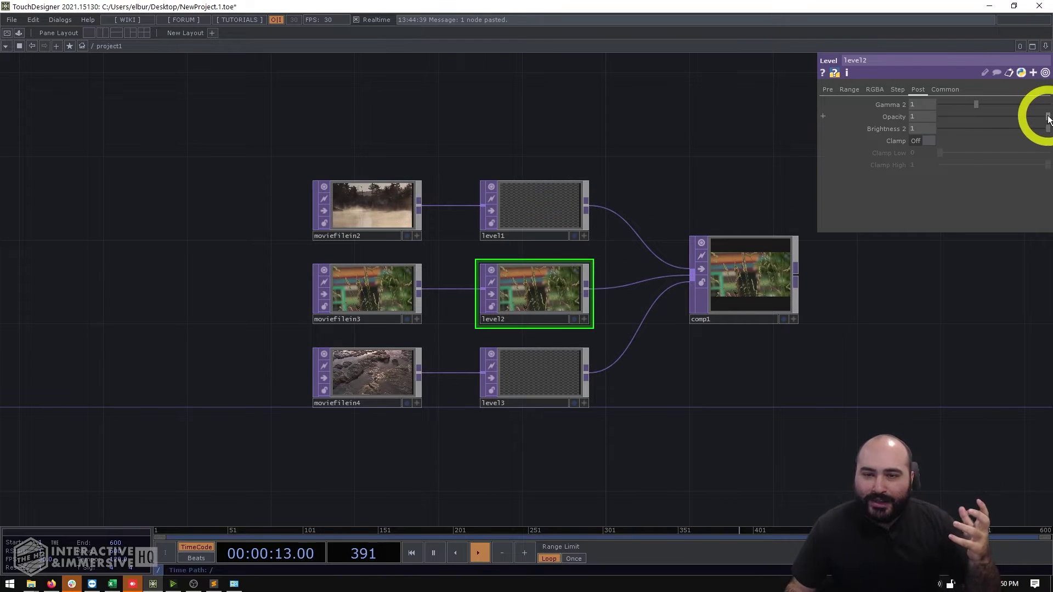
mouse_move(1047, 116)
left_mouse_down()
mouse_move(935, 121)
mouse_move(1042, 111)
left_mouse_up()
left_click(553, 183)
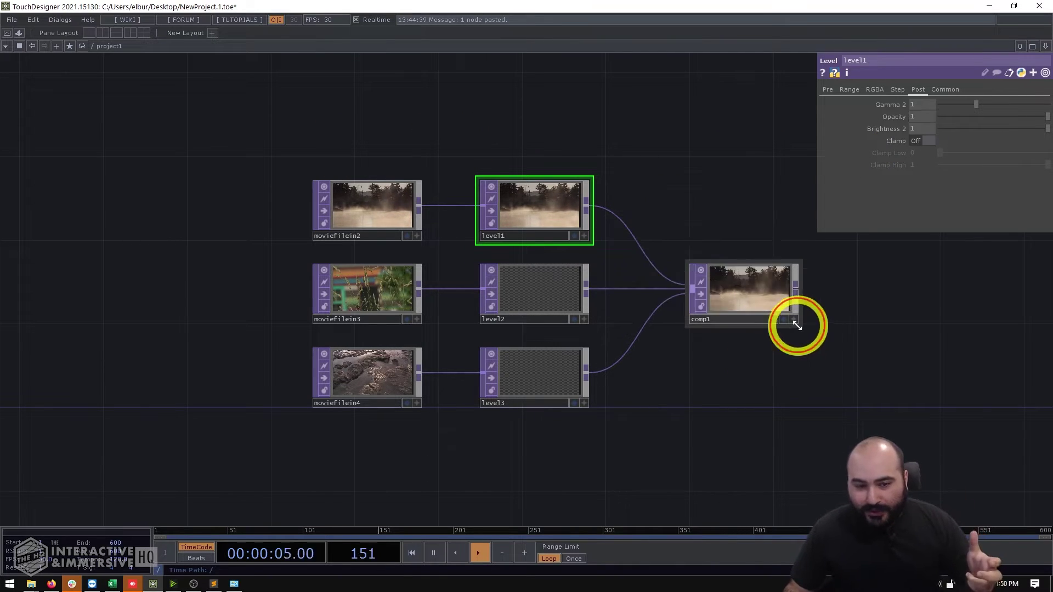
Step: Turn the live viewers back off on the selected nodes
left_click(764, 297)
left_click_drag(254, 129, 525, 416)
left_click(490, 353)
left_click(736, 391)
Step: Check comp1's inputs and each level node's opacity, with level3 at 0
left_click(756, 291)
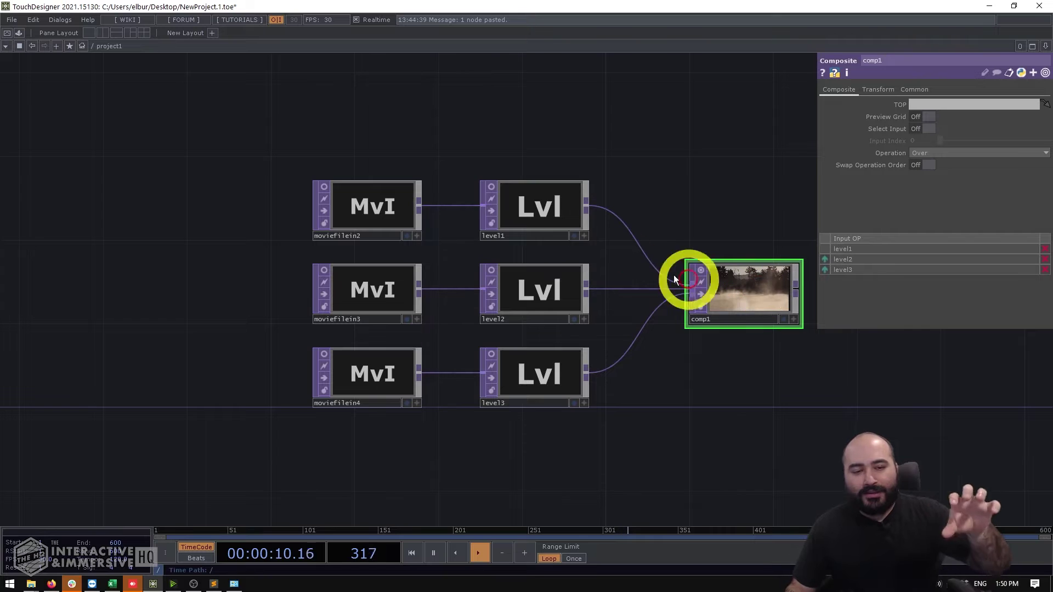
left_click(550, 216)
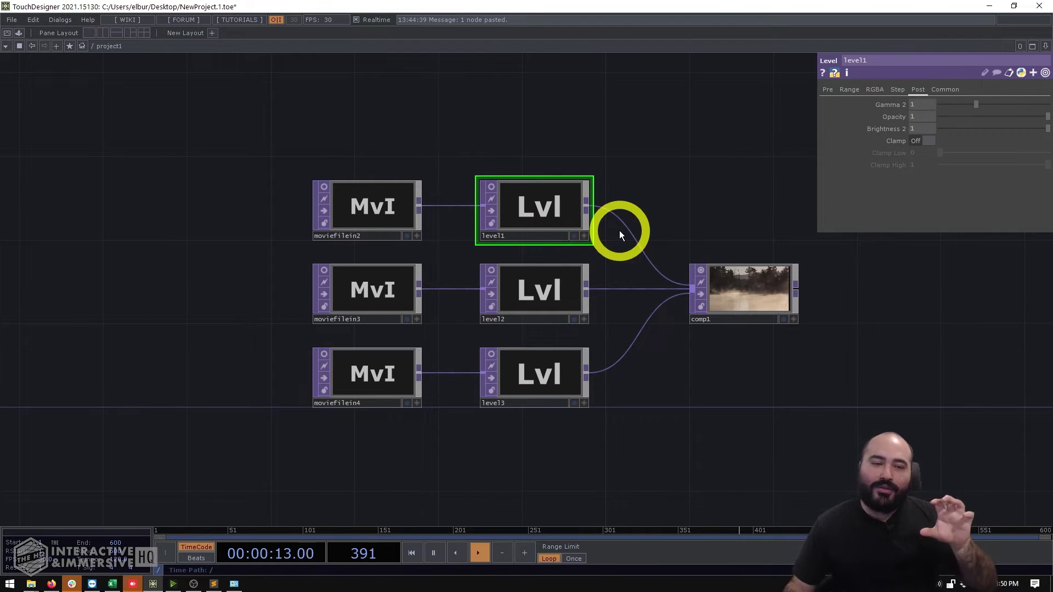
left_click(567, 281)
left_click(387, 298)
left_click(377, 376)
left_click(508, 376)
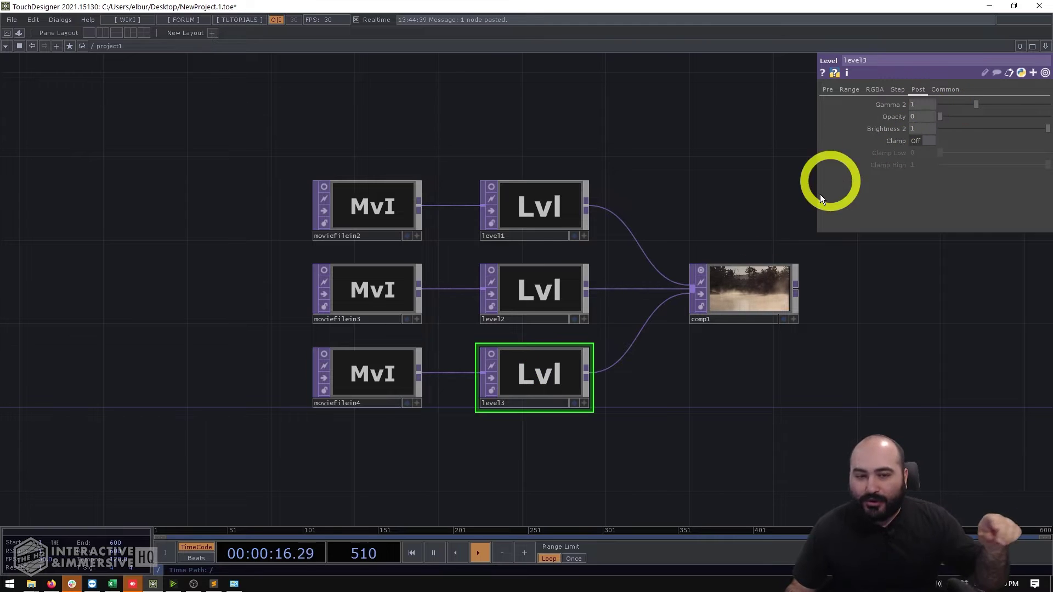
left_click(765, 290)
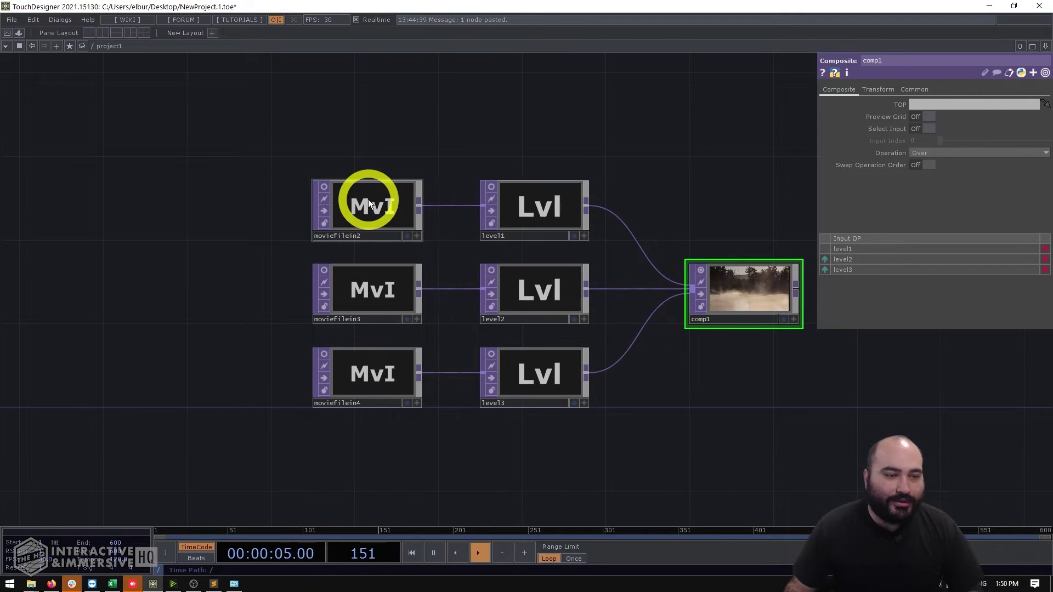
Step: Read the size and memory info of moviefilein2-4, level3 and level2
middle_click(344, 219)
middle_click_drag(344, 219, 362, 323)
middle_click_drag(367, 373, 383, 380)
middle_click_drag(509, 376, 546, 303)
middle_click_drag(537, 295, 704, 210)
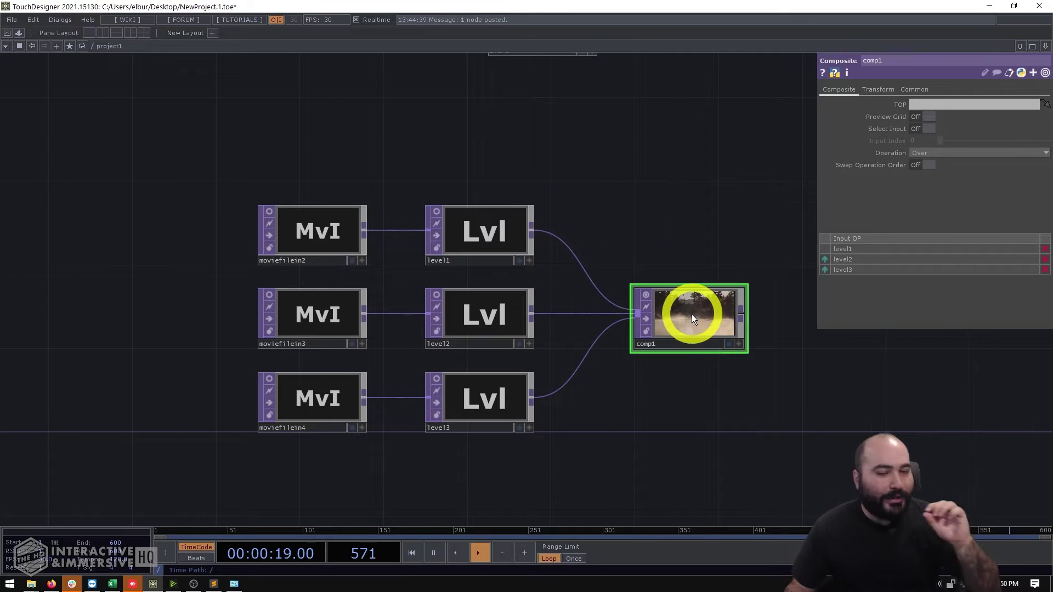
Step: Move level1-3 and comp1 lower in the network
left_click_drag(691, 313, 689, 380)
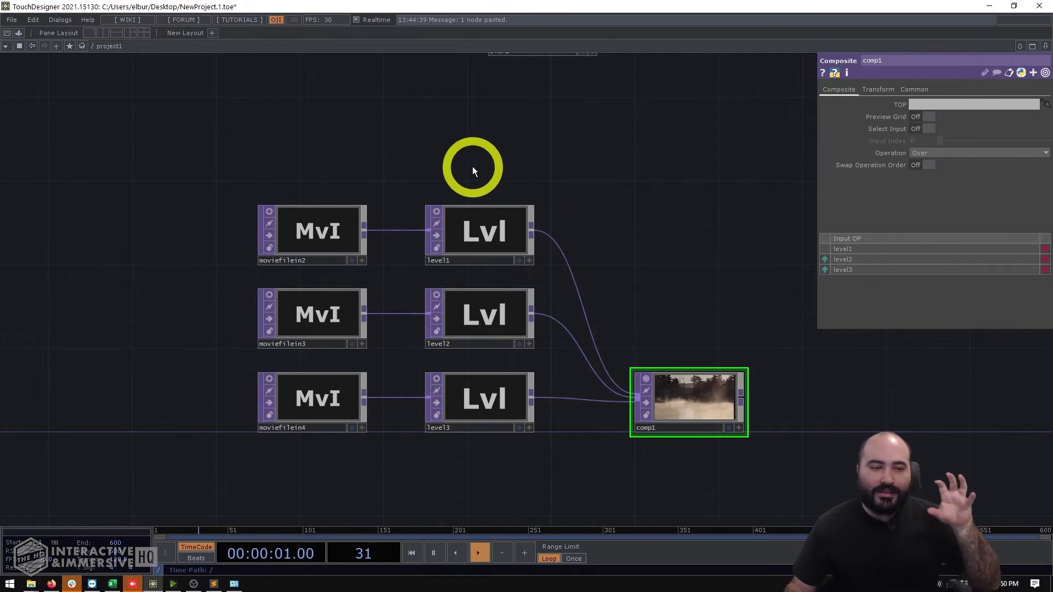
left_click_drag(468, 172, 729, 435)
left_click_drag(496, 216, 492, 307)
Step: Add a Switch TOP, switch1, to the network
double_click(629, 244)
type("swit")
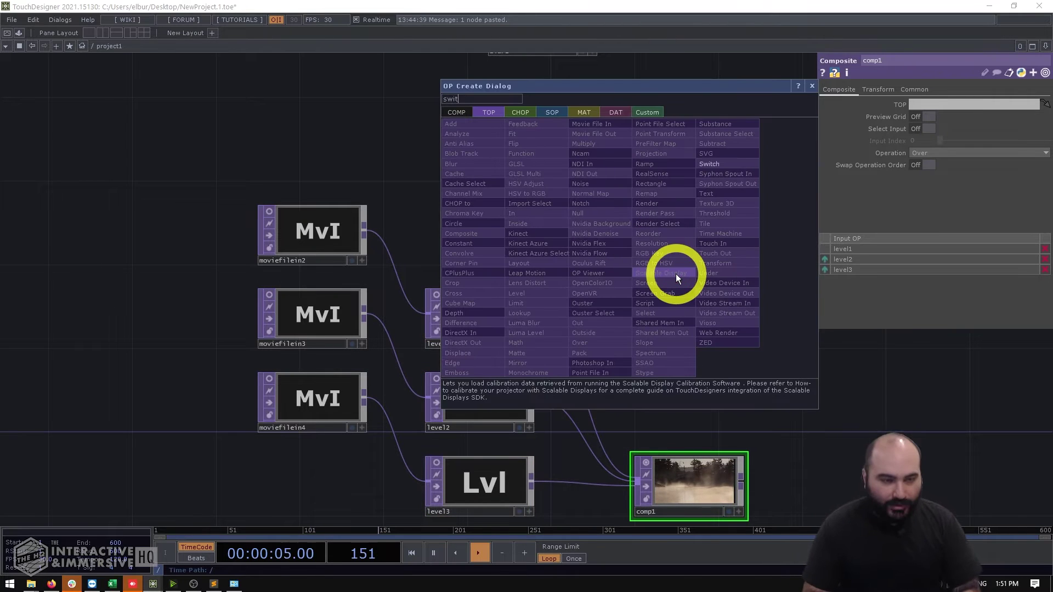
left_click(715, 163)
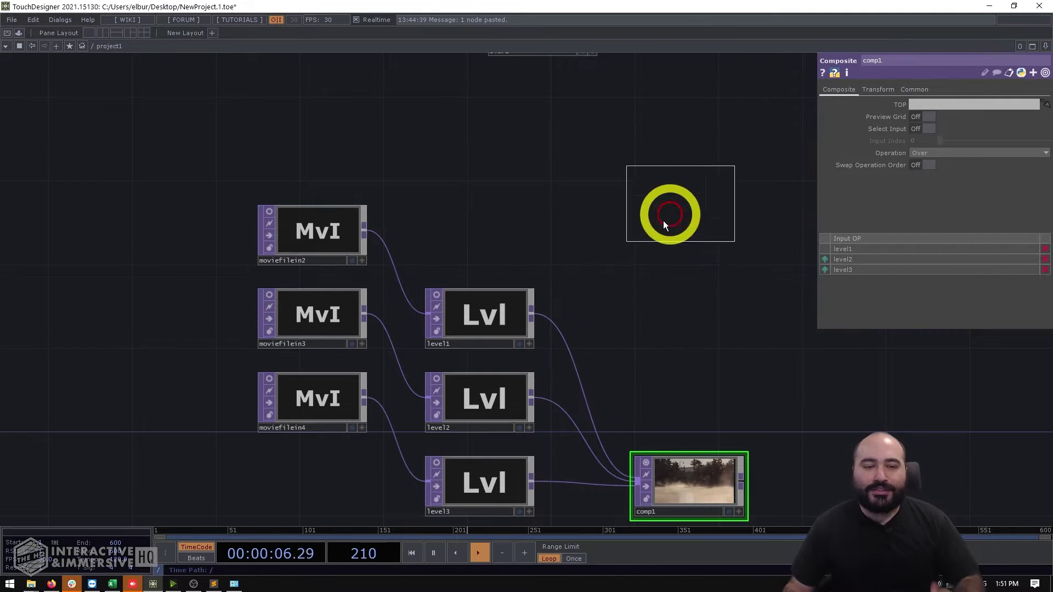
left_click(663, 231)
Step: Delete level1, level2, level3 and comp1
left_click_drag(506, 235, 499, 459)
left_click_drag(482, 312, 535, 394)
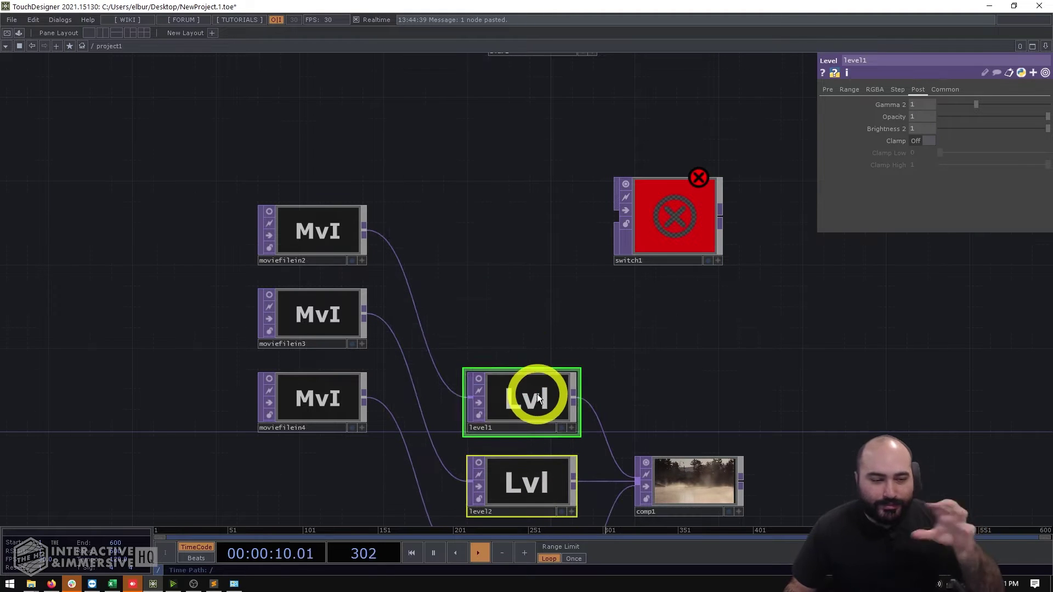
left_click(683, 227)
right_click_drag(411, 163, 329, 399)
scroll(459, 278, "down", 1)
left_click_drag(459, 278, 455, 206)
scroll(455, 205, "down", 1)
right_click_drag(454, 212, 601, 381)
key("Delete")
Step: Wire moviefilein2, moviefilein3 and moviefilein4 into switch1
left_click_drag(474, 227, 480, 331)
left_click_drag(583, 252, 536, 287)
left_click_drag(395, 196, 510, 211)
scroll(510, 211, "up", 2)
right_click_drag(536, 235, 417, 439)
left_click_drag(471, 289, 680, 355)
left_click_drag(743, 442, 701, 413)
left_click(713, 321)
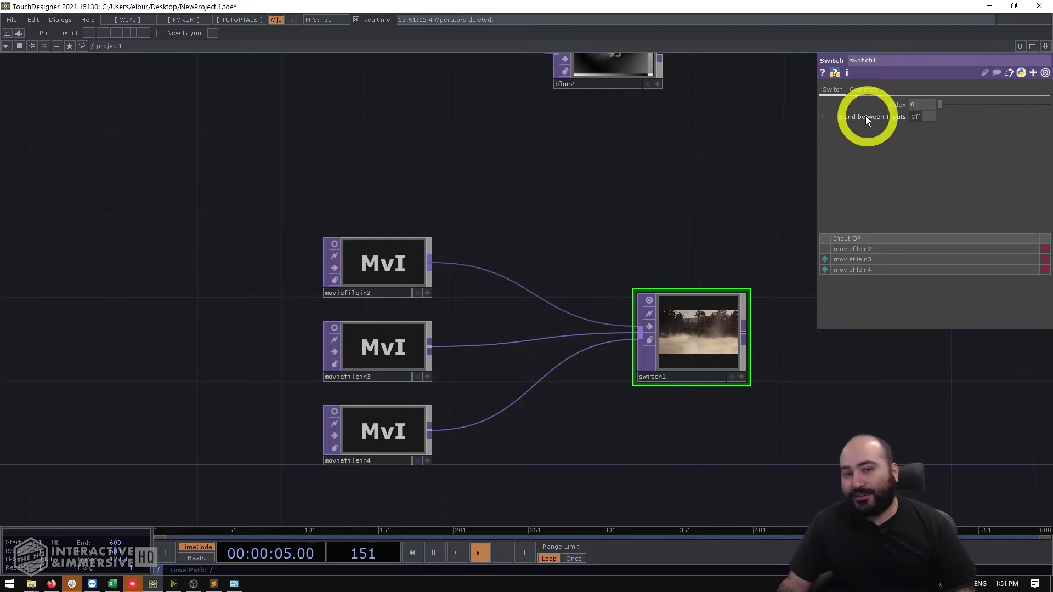
Step: Try switch1's Blend between Inputs toggle and Index slider, leaving blending off
left_click(925, 115)
left_click(924, 119)
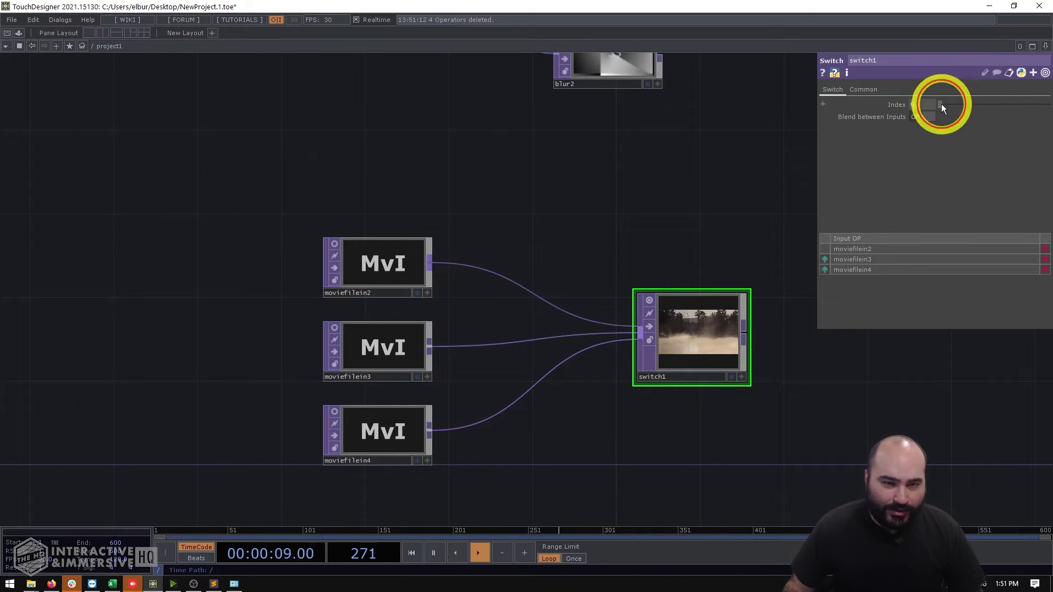
mouse_move(942, 104)
left_mouse_down()
mouse_move(981, 102)
mouse_move(938, 107)
left_mouse_up()
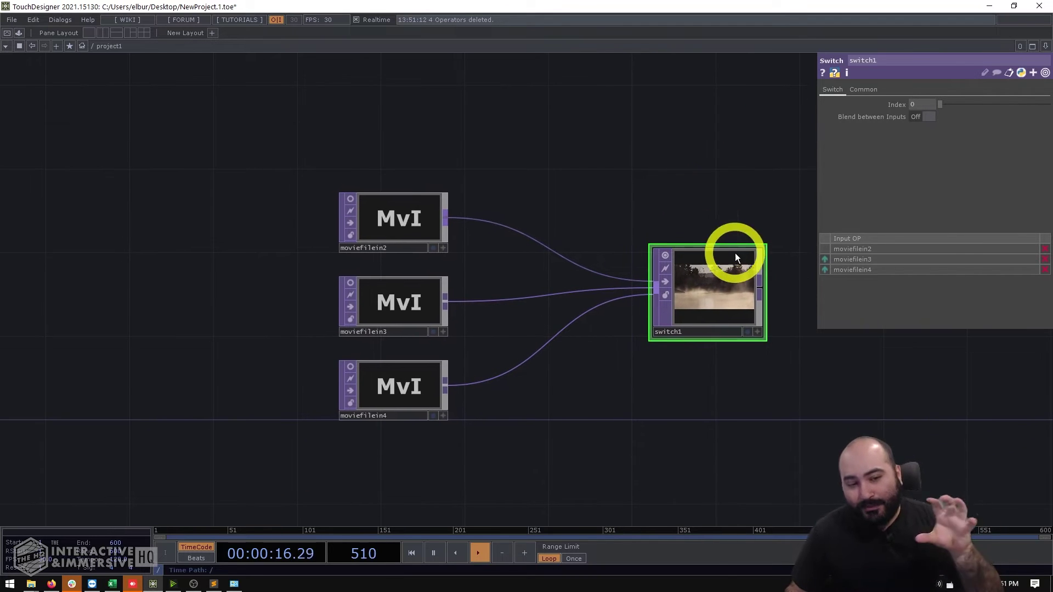
scroll(736, 253, "up", 2)
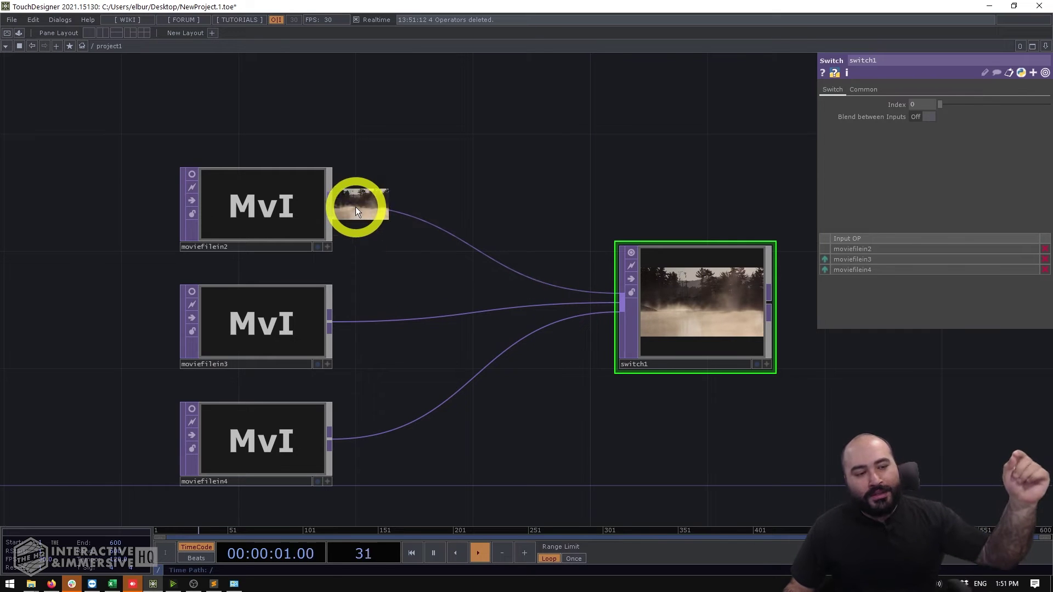
left_click(708, 301)
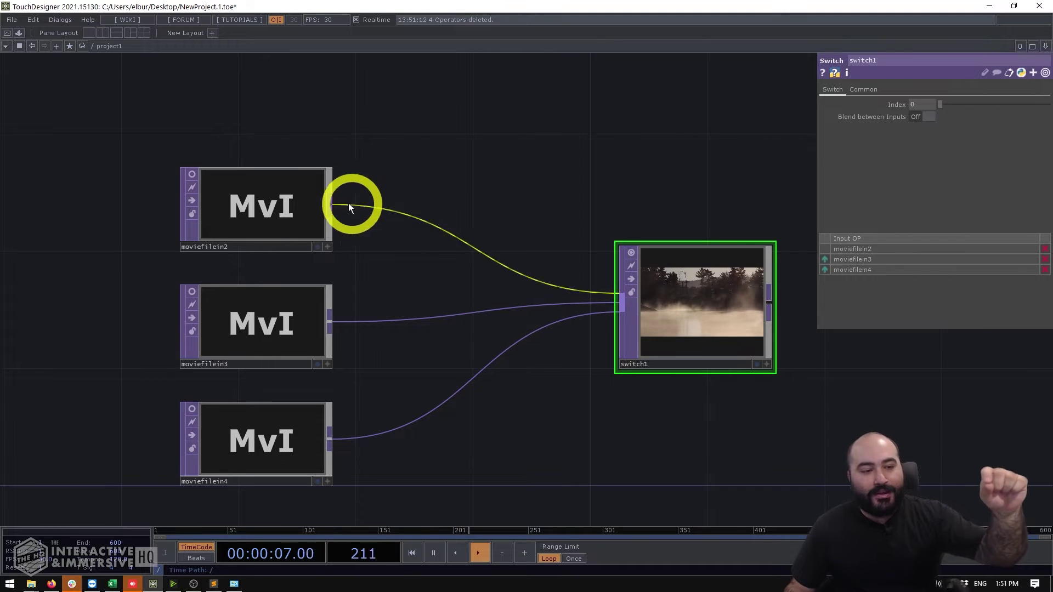
Step: Inspect moviefilein2-4 info and return to switch1's parameters
left_click(258, 200)
left_click(629, 352)
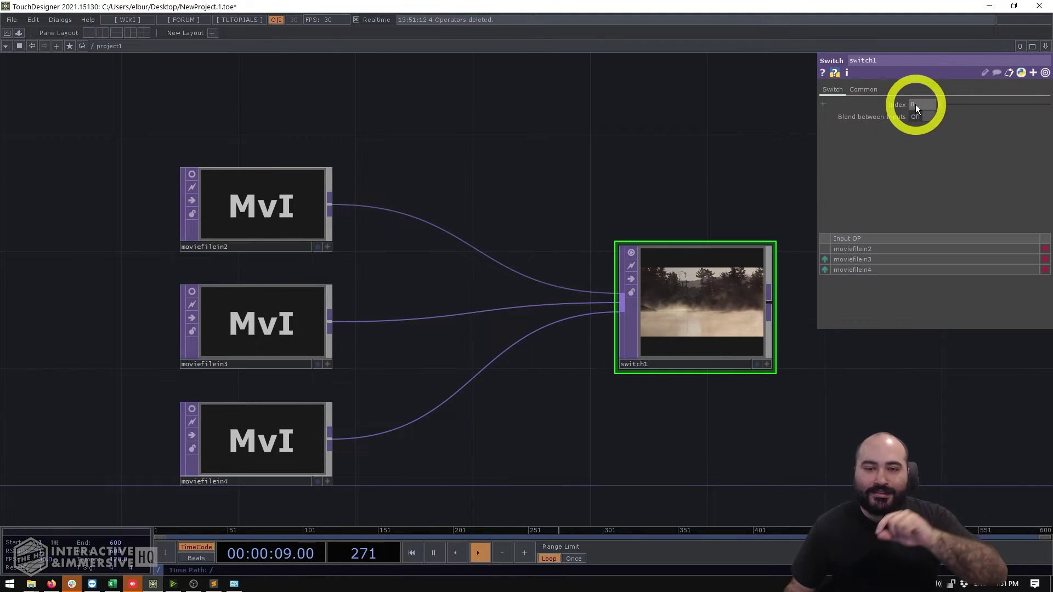
left_click(212, 189)
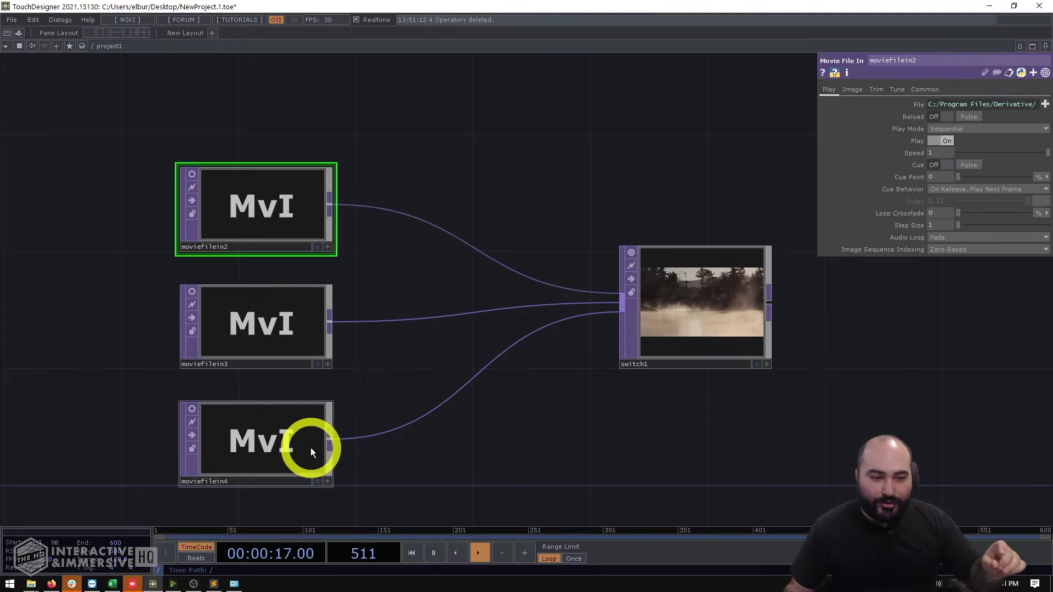
middle_click(229, 327)
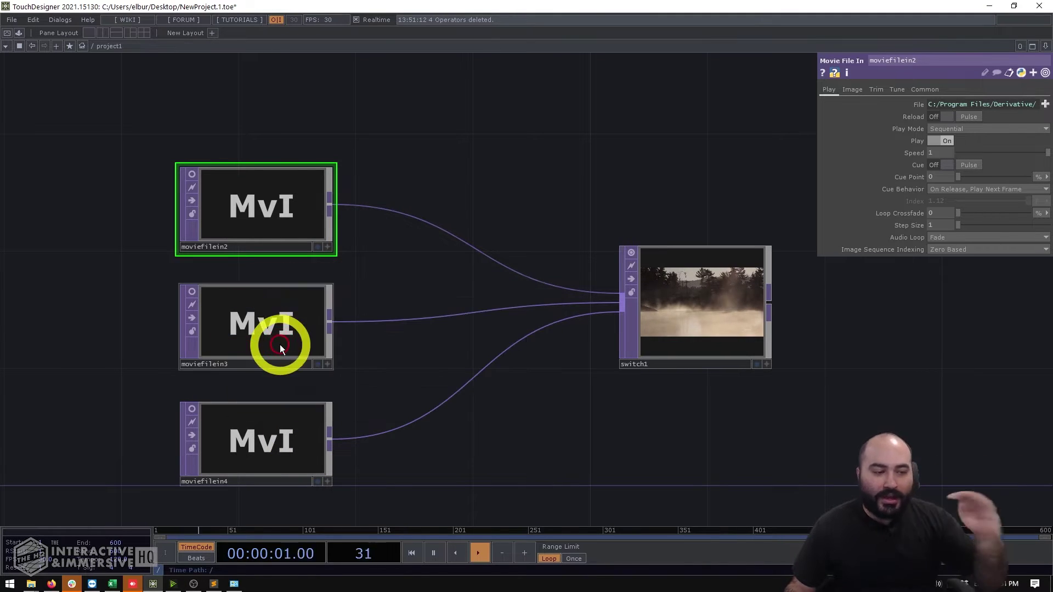
middle_click(274, 443)
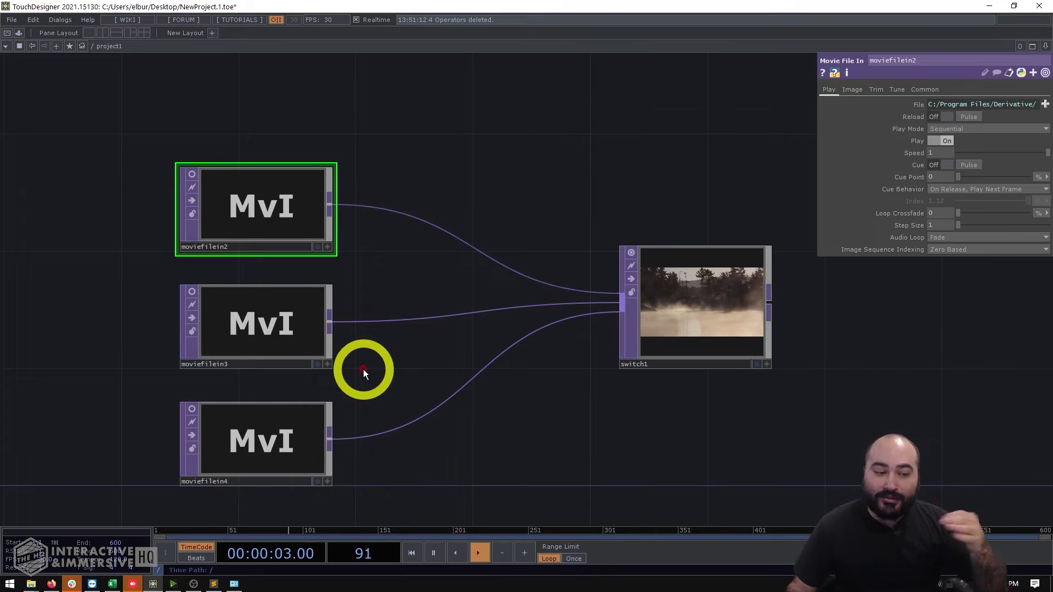
left_click(704, 314)
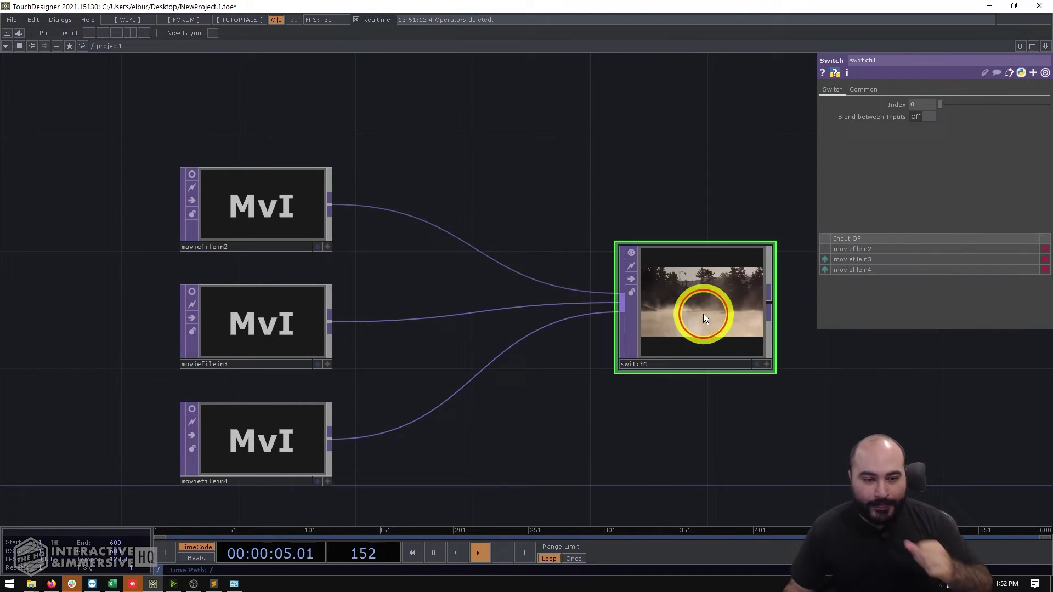
Step: Turn on Blend between Inputs, set Index to 1, then slide it toward 2 to cross-fade clips
left_click(919, 117)
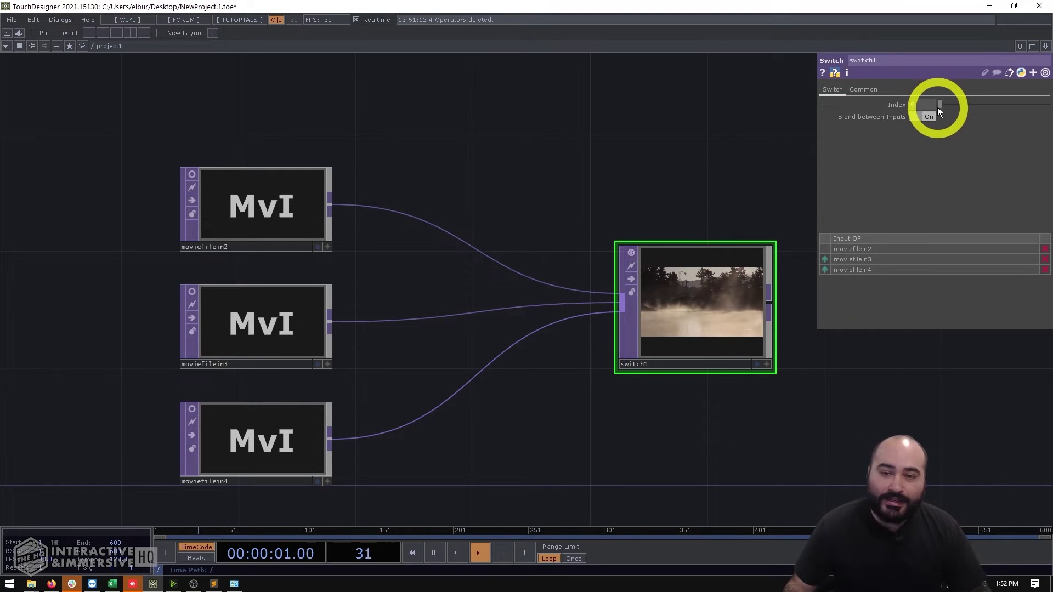
left_click_drag(939, 106, 950, 107)
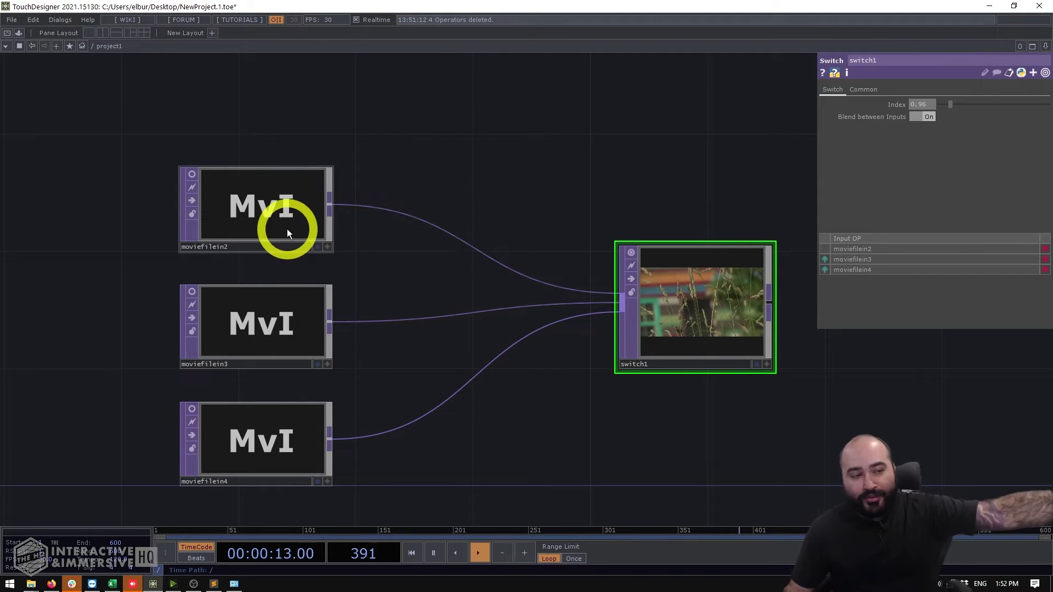
left_click(921, 104)
type("1")
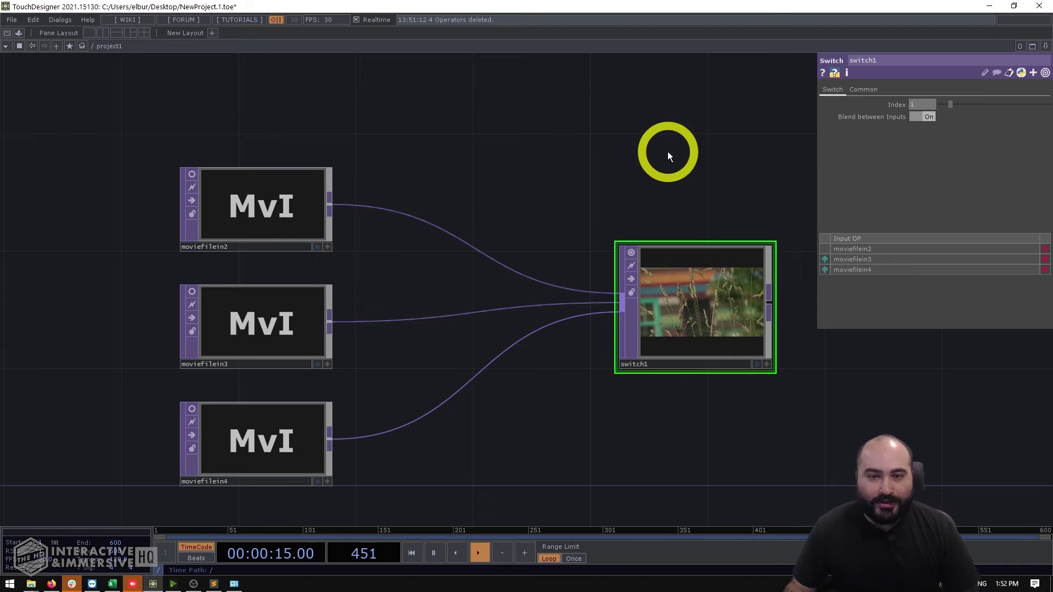
left_click(671, 157)
left_click(933, 108)
left_click(374, 256)
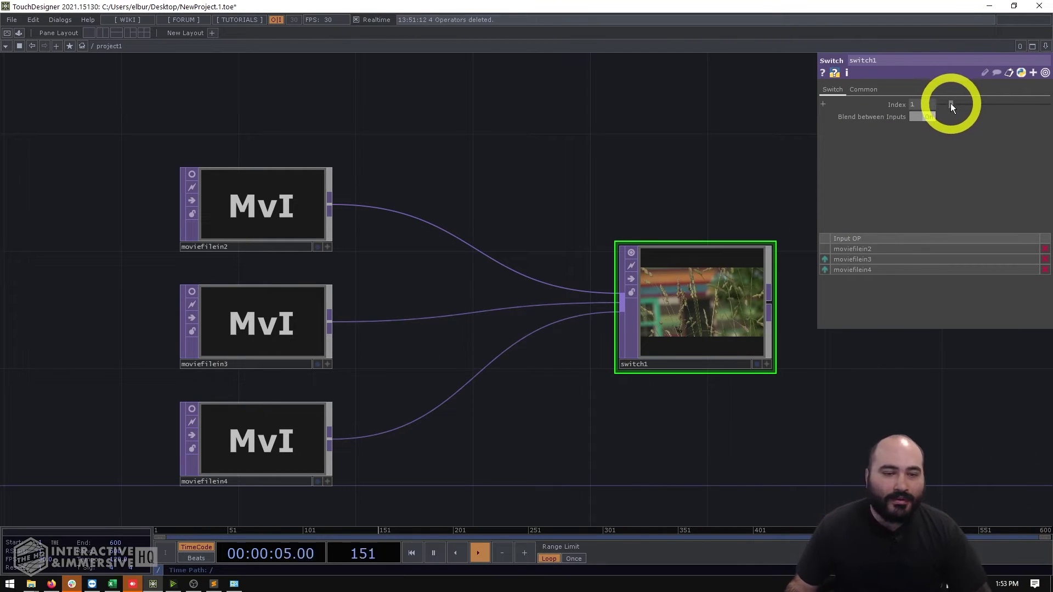
left_click_drag(950, 104, 962, 105)
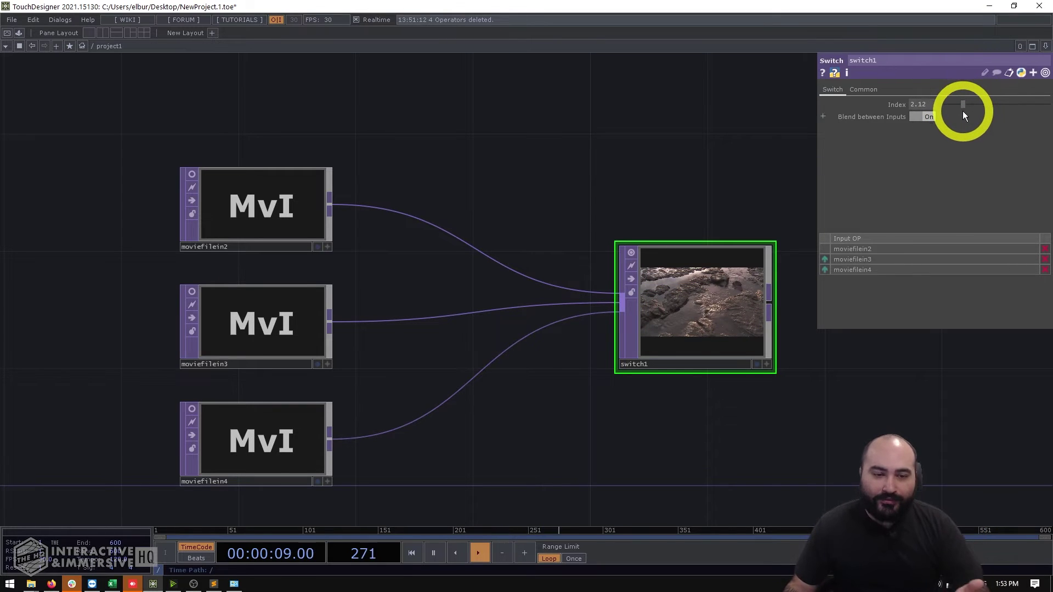
left_click_drag(958, 114, 939, 121)
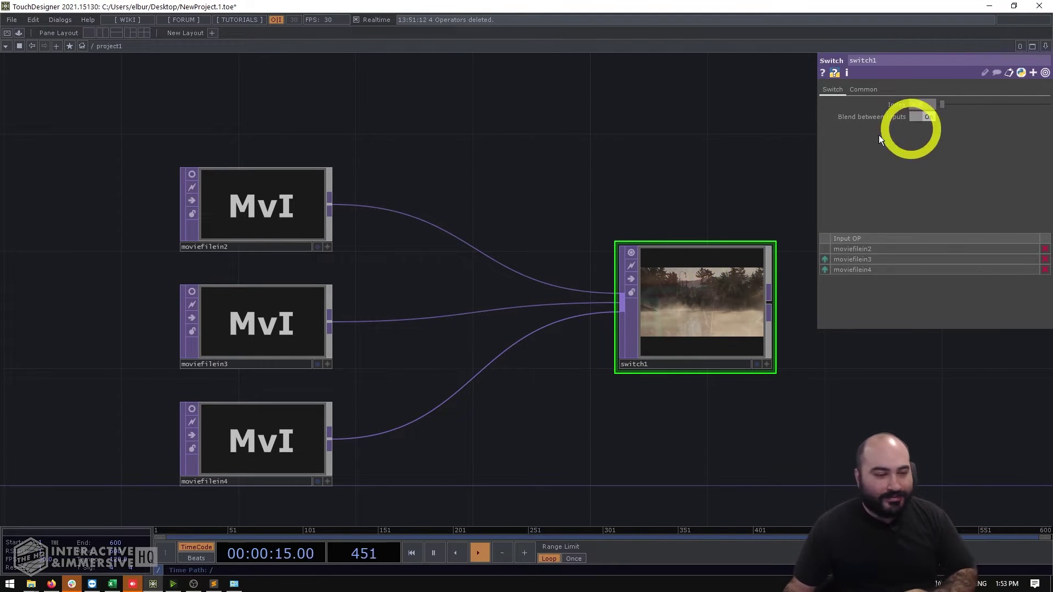
Step: Bring text1 and table1 into view and set the project frame rate to 60
scroll(682, 166, "down", 4)
scroll(560, 326, "up", 4)
left_click_drag(560, 326, 584, 265)
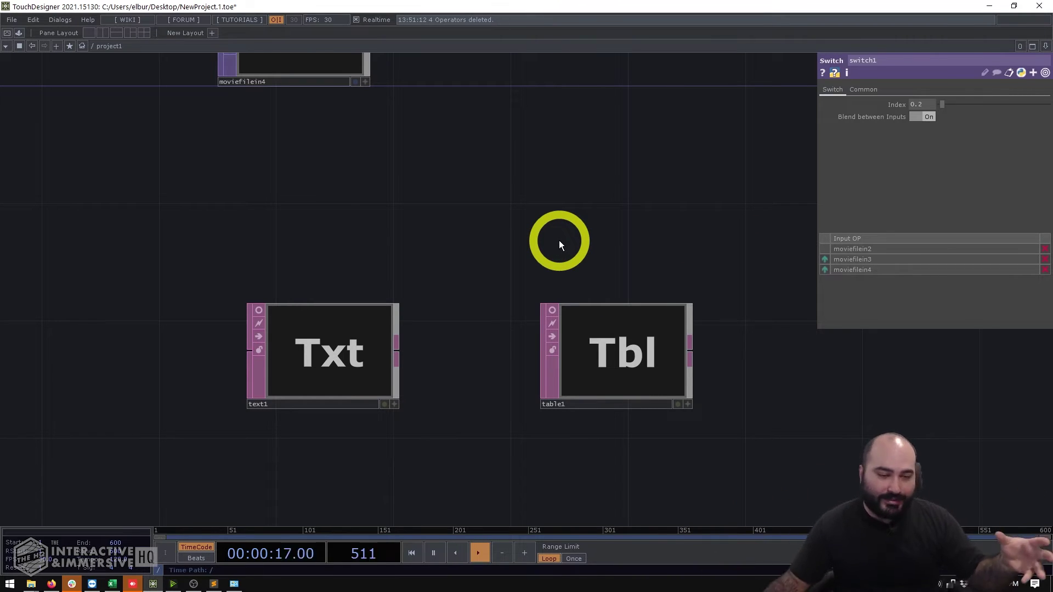
left_click(45, 558)
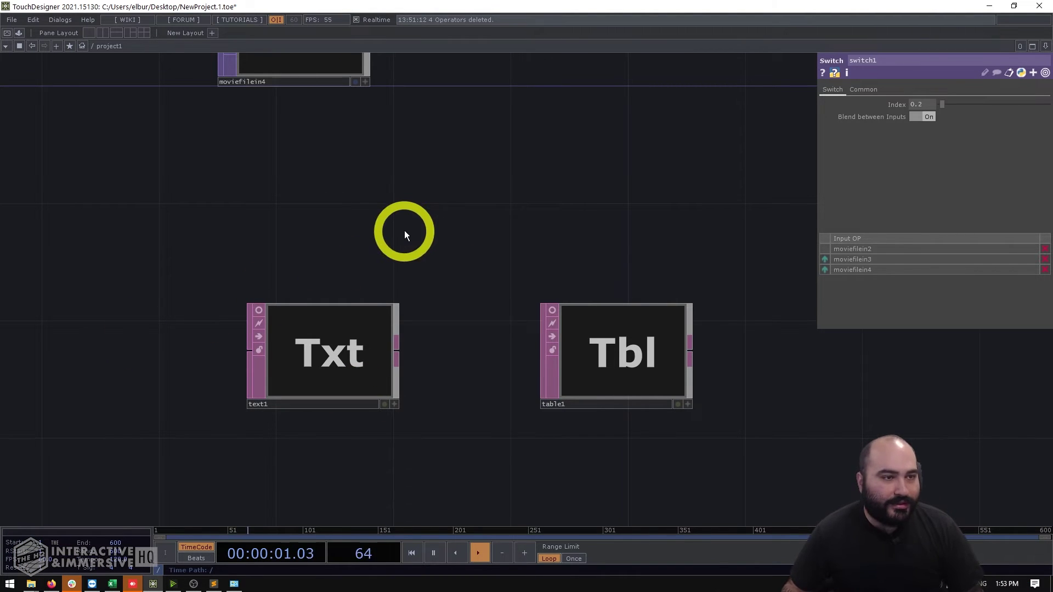
Step: Confirm table1's info shows 110000 rows by 9 columns
left_click(595, 323)
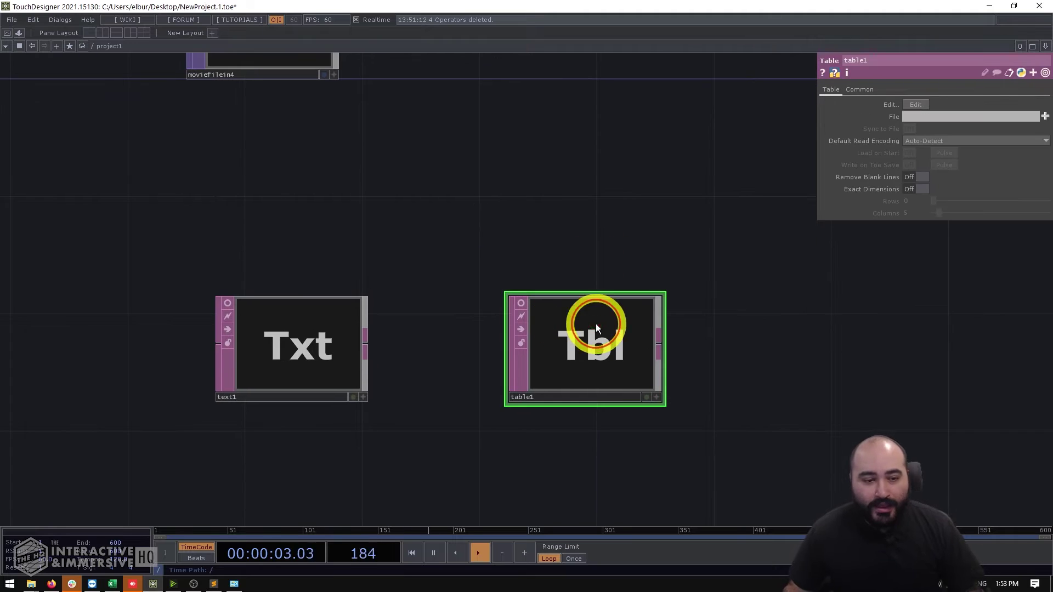
middle_click_drag(600, 359, 743, 340)
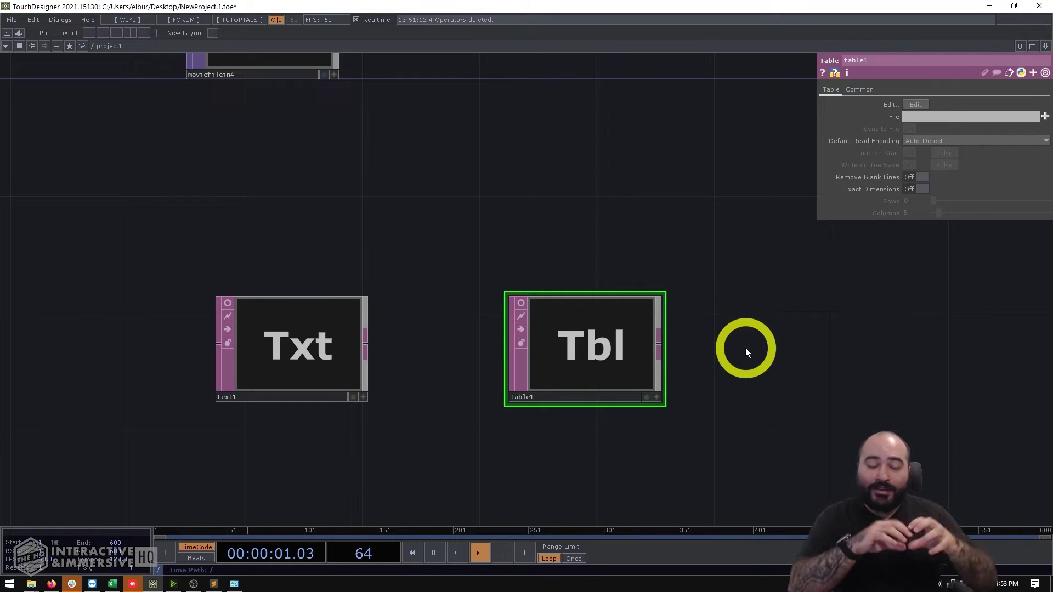
middle_click_drag(624, 344, 727, 463)
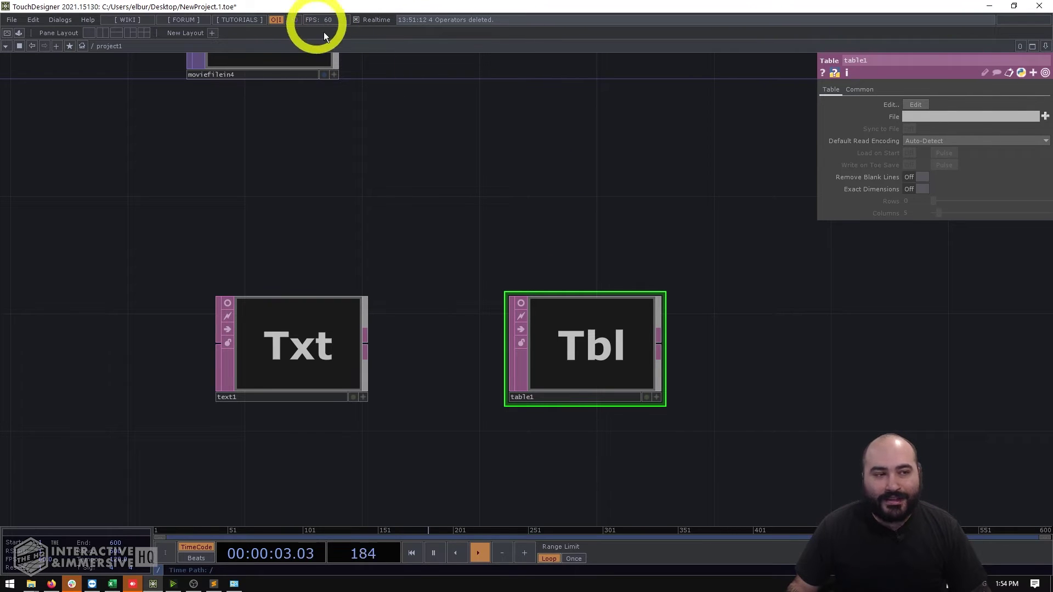
left_click_drag(447, 129, 588, 296)
scroll(608, 110, "down", 4)
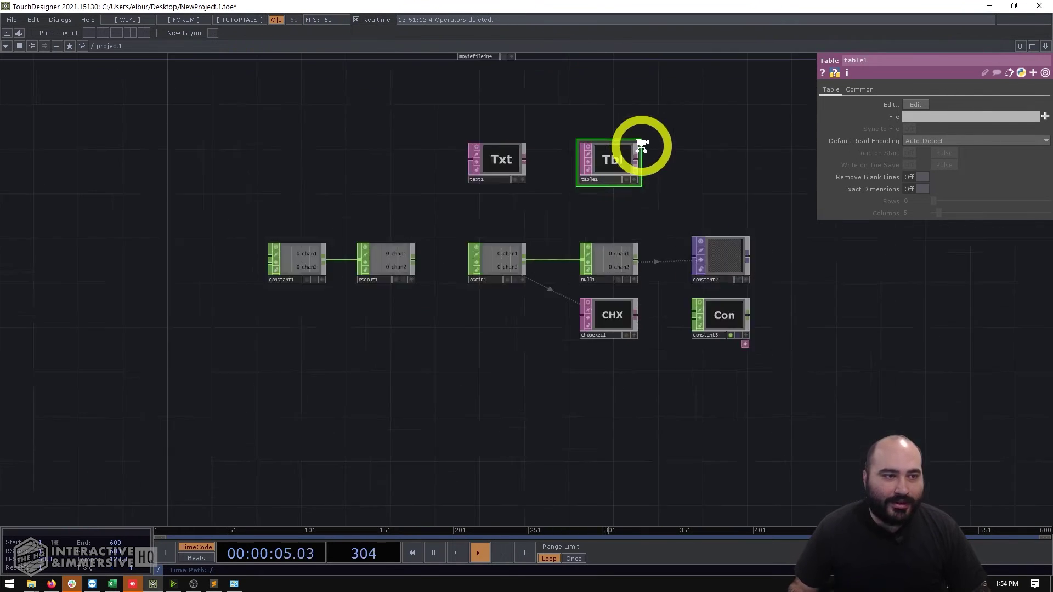
scroll(641, 145, "up", 3)
scroll(642, 145, "down", 3)
scroll(642, 145, "up", 3)
left_click_drag(518, 109, 518, 170)
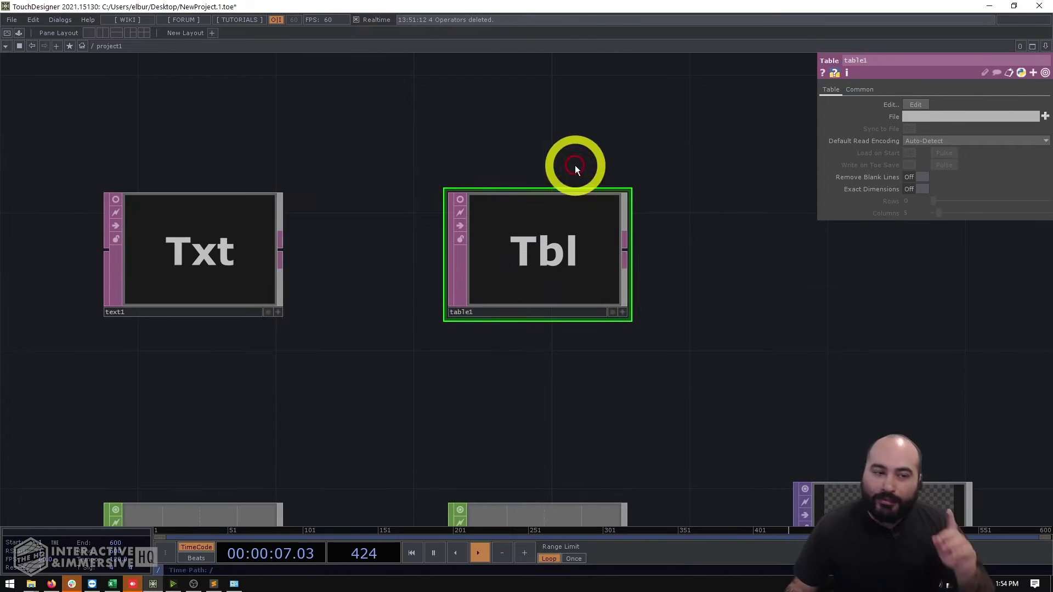
left_click(460, 200)
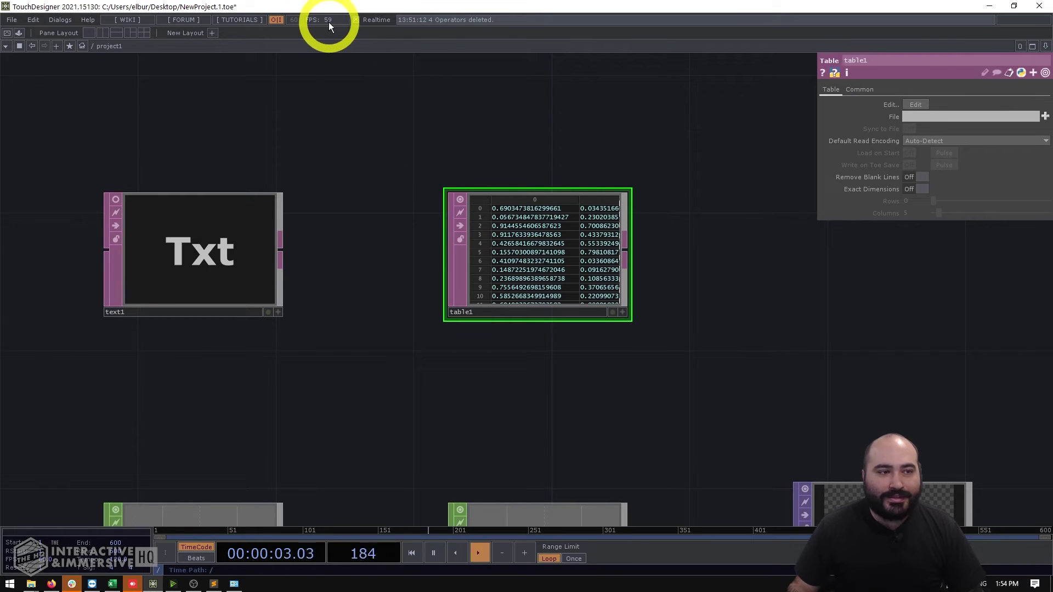
scroll(574, 223, "up", 4)
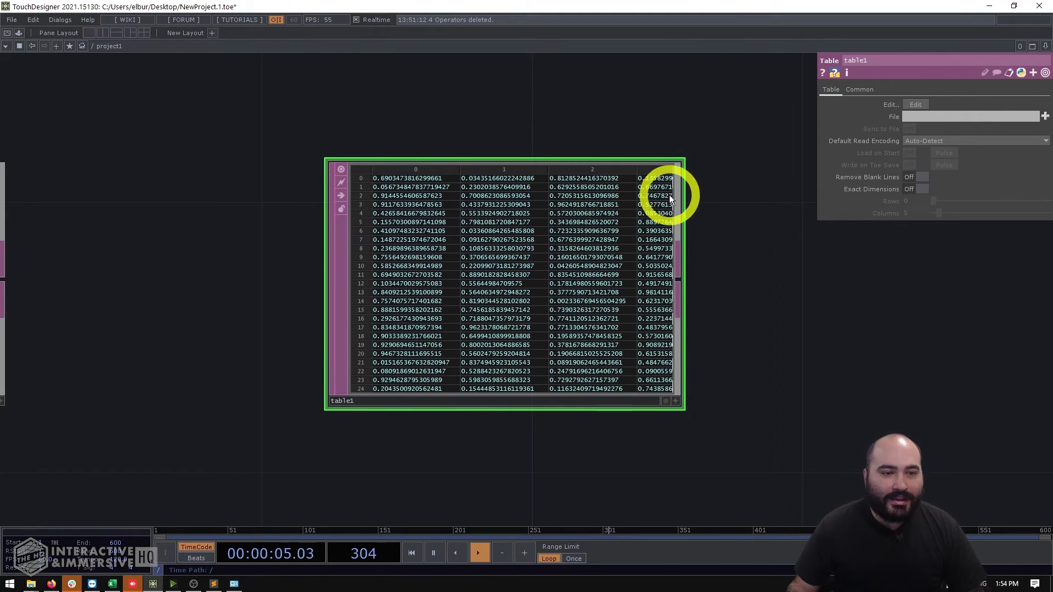
scroll(652, 198, "up", 3)
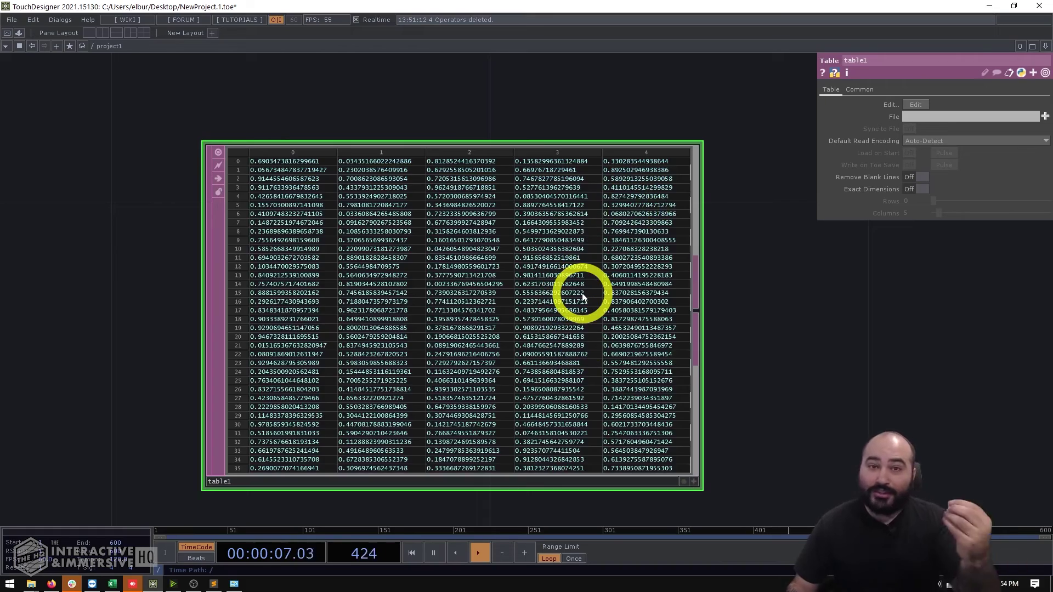
scroll(581, 293, "up", 2)
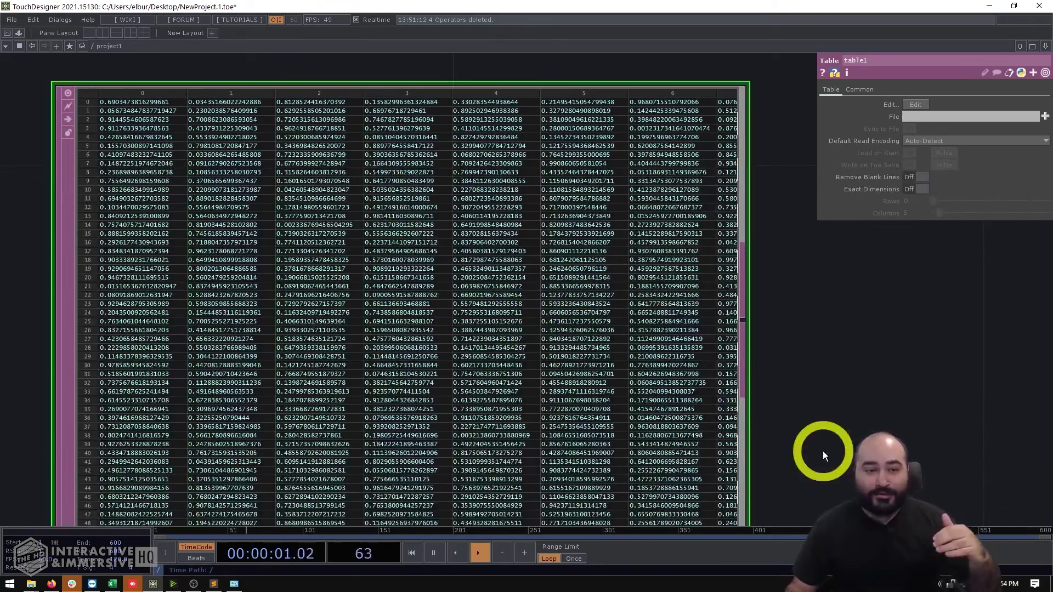
key("h")
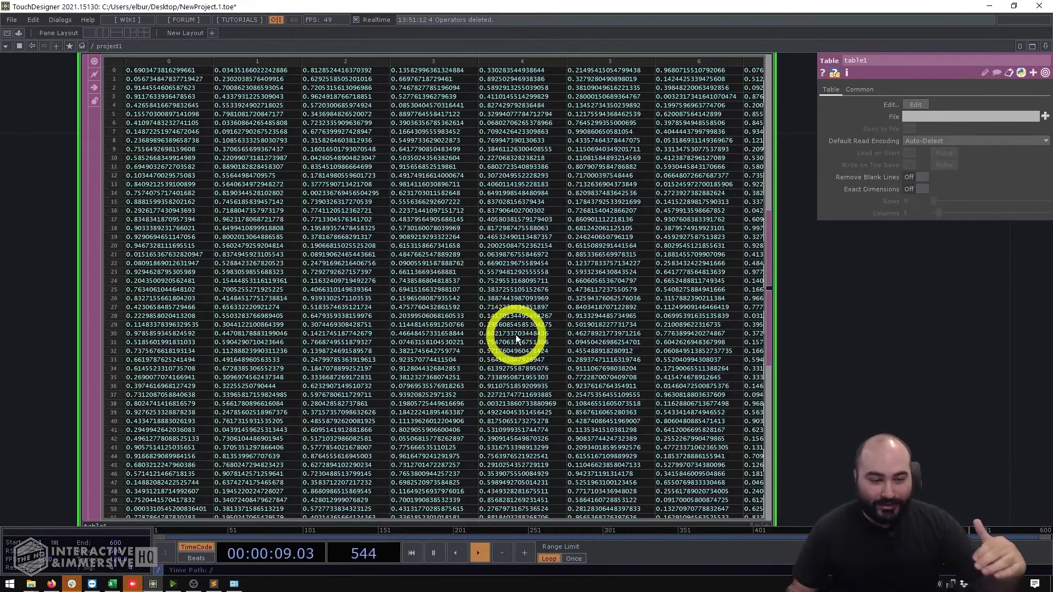
scroll(516, 339, "down", 3)
scroll(486, 265, "down", 2)
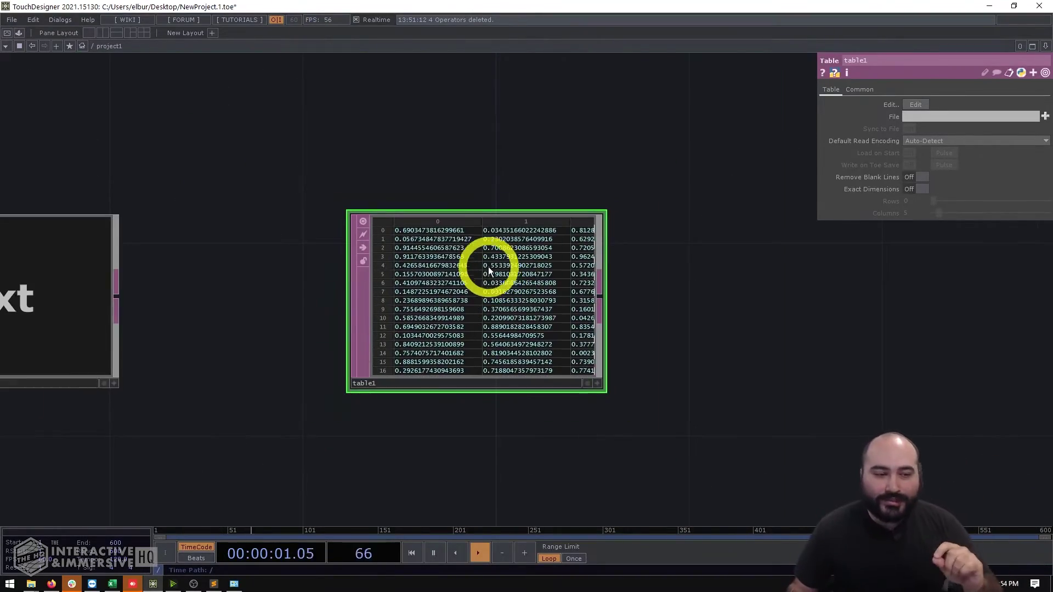
left_click(363, 221)
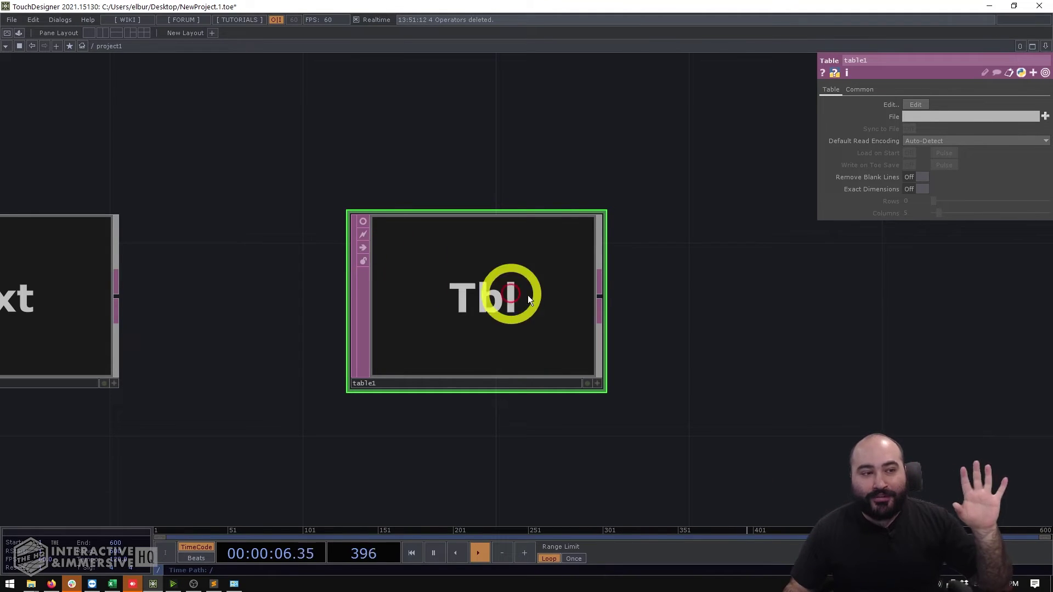
middle_click(552, 310)
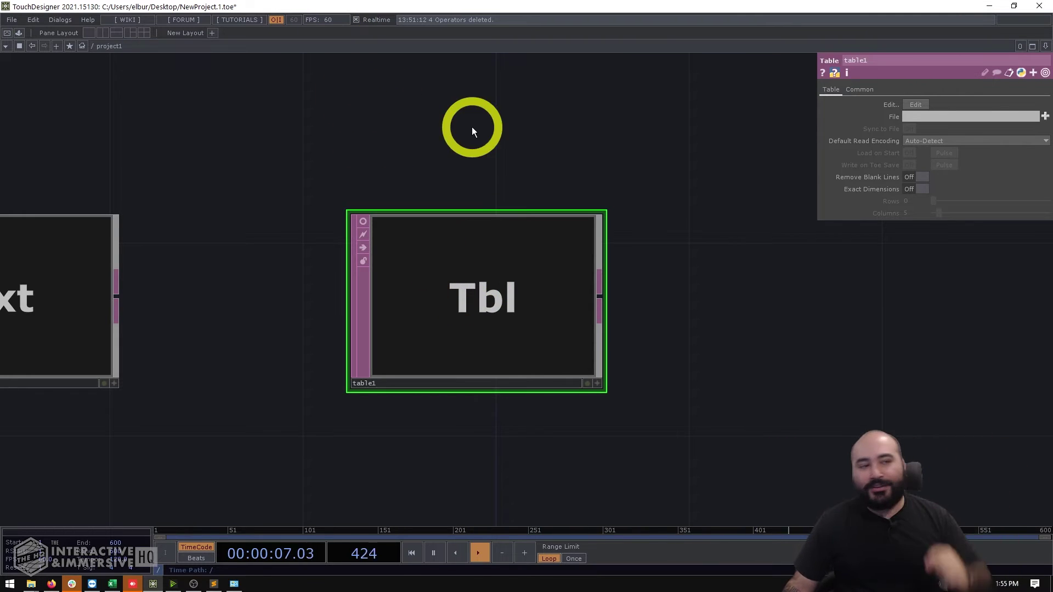
left_click_drag(477, 145, 523, 190)
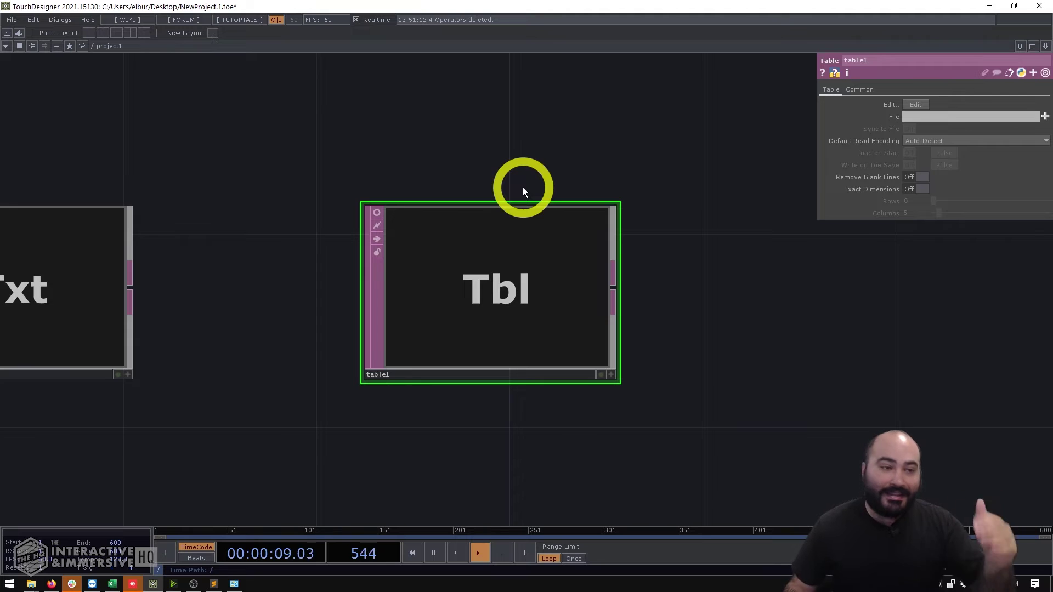
scroll(524, 187, "down", 6)
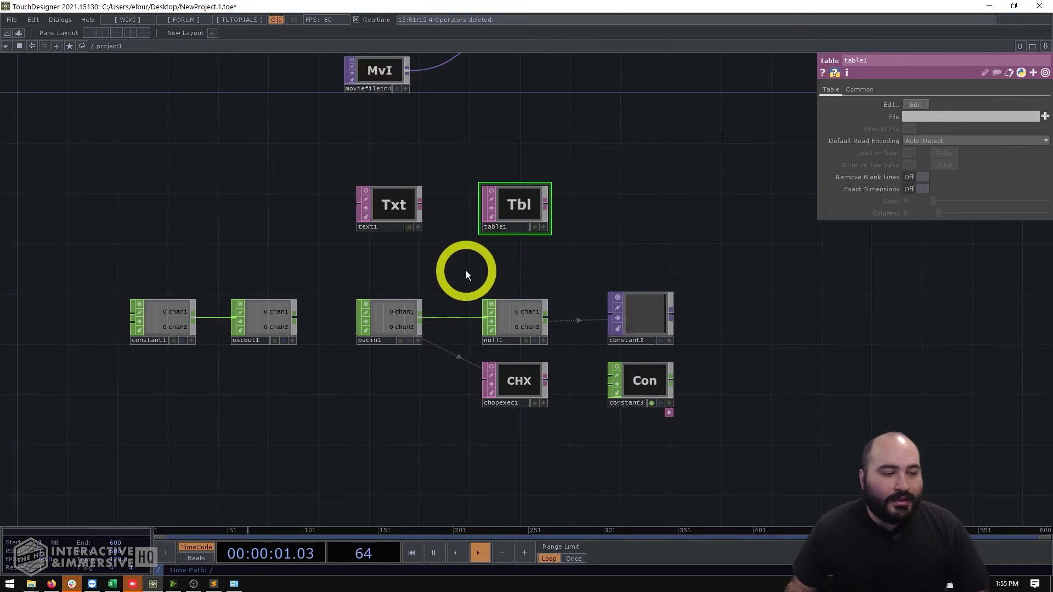
Step: Move the row of CHOP nodes lower in the network
left_click_drag(466, 271, 509, 232)
scroll(494, 235, "up", 2)
right_click_drag(65, 214, 680, 364)
left_click_drag(599, 281, 656, 148)
scroll(456, 384, "up", 3)
Step: Review the settings of oscin1, constant1 and oscout1
left_click(454, 219)
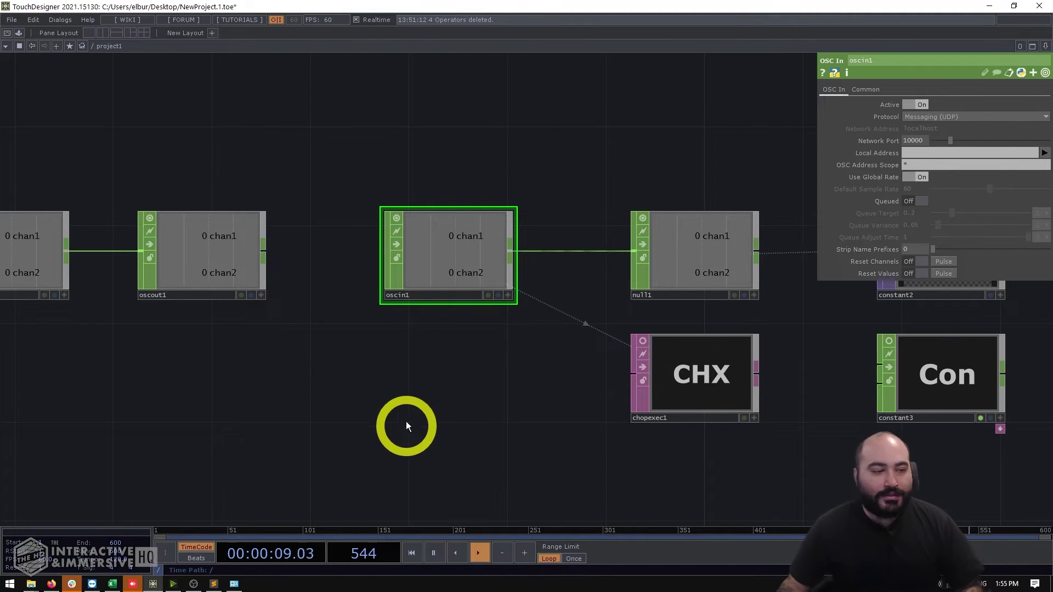
scroll(405, 425, "down", 2)
left_click(183, 282)
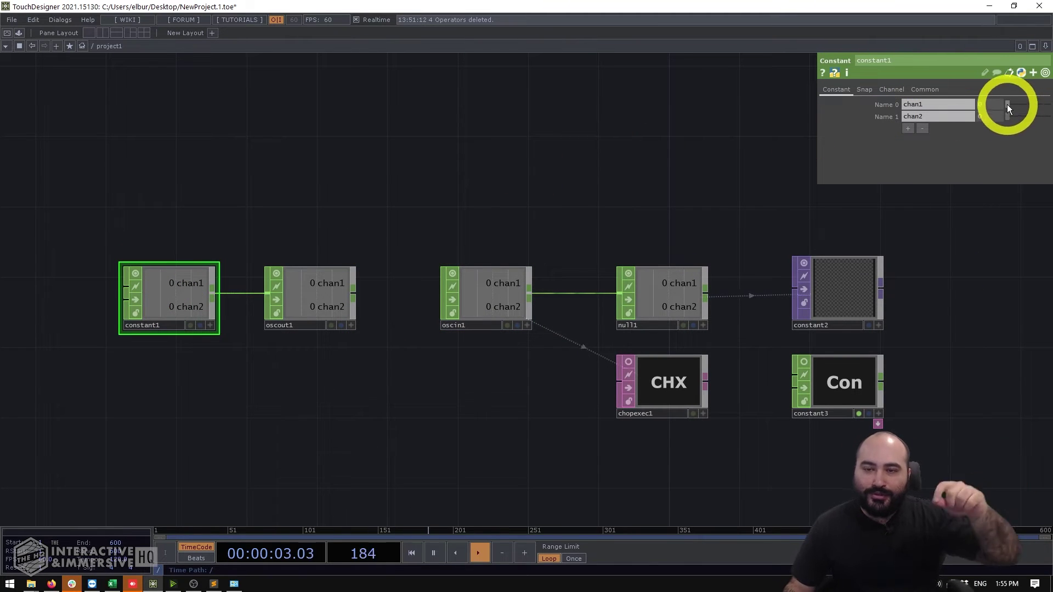
left_click(303, 295)
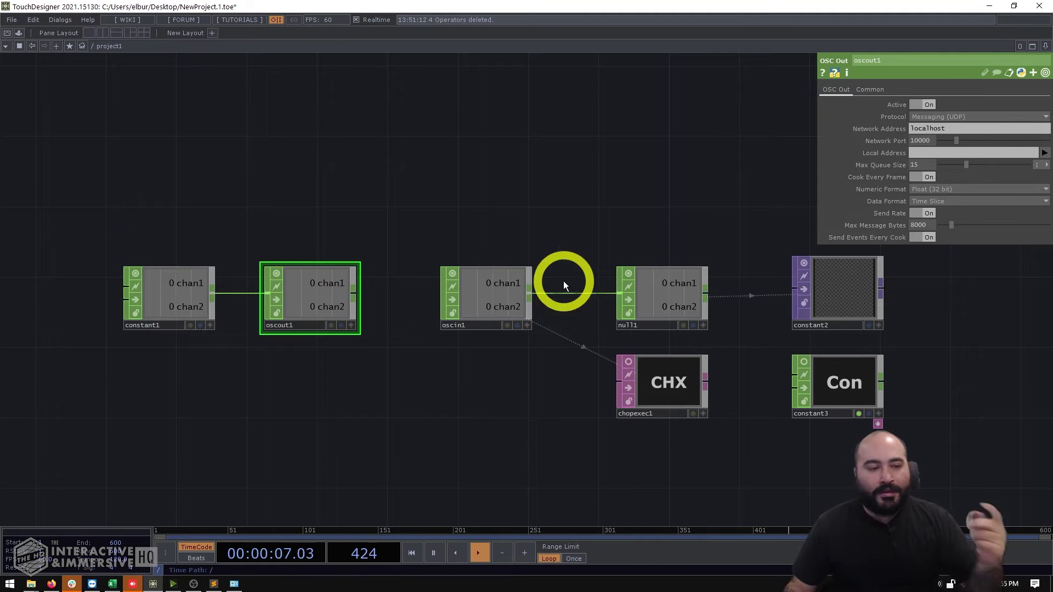
left_click(490, 299)
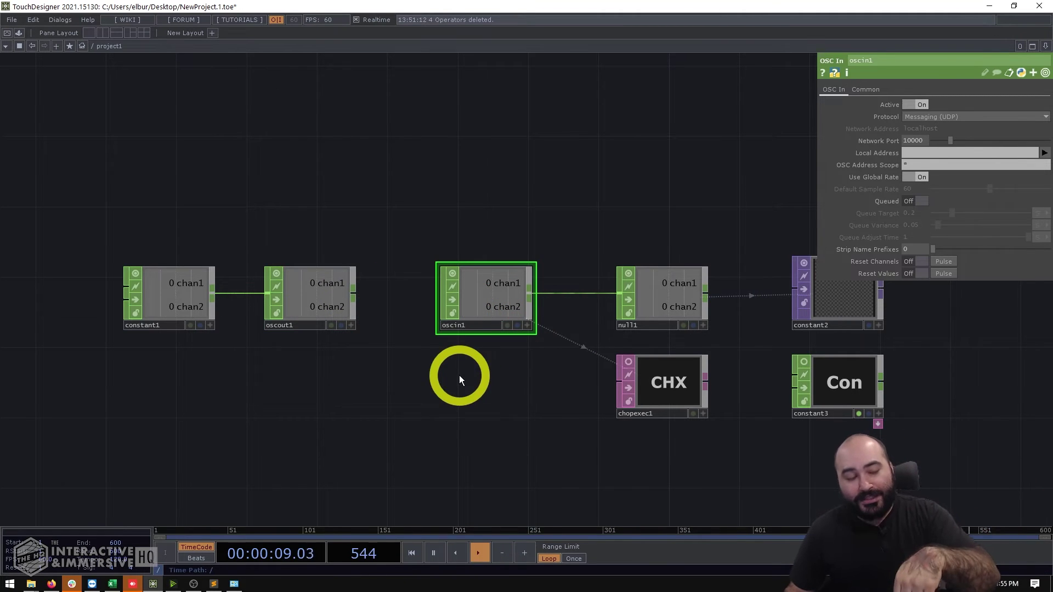
Step: Shift constant1 and oscout1 further left, then show oscin1's info and channel stats
left_click_drag(361, 196, 145, 365)
left_click_drag(311, 308, 287, 311)
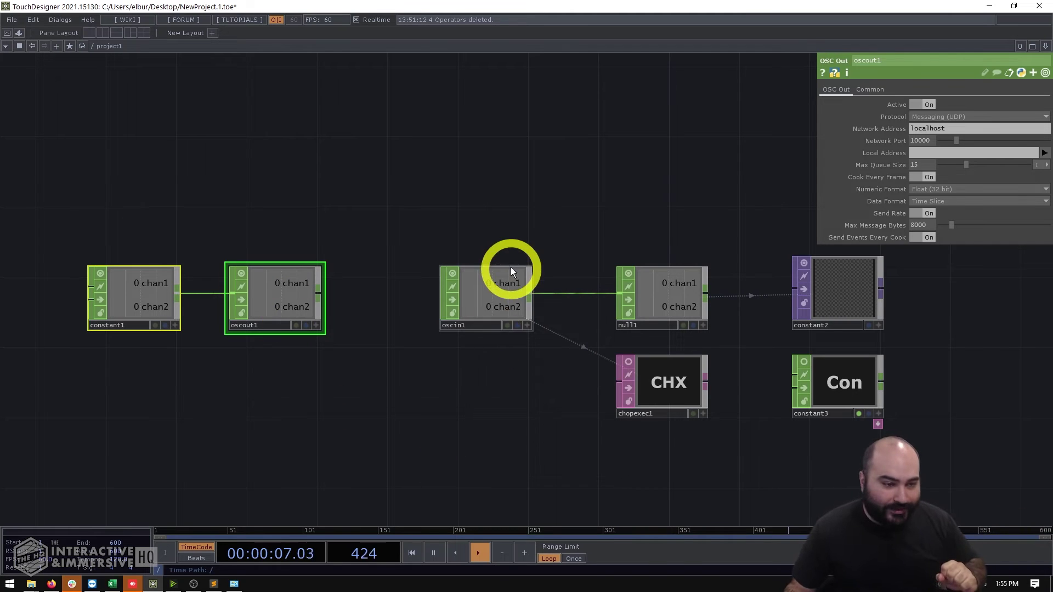
left_click(508, 310)
scroll(618, 320, "up", 3)
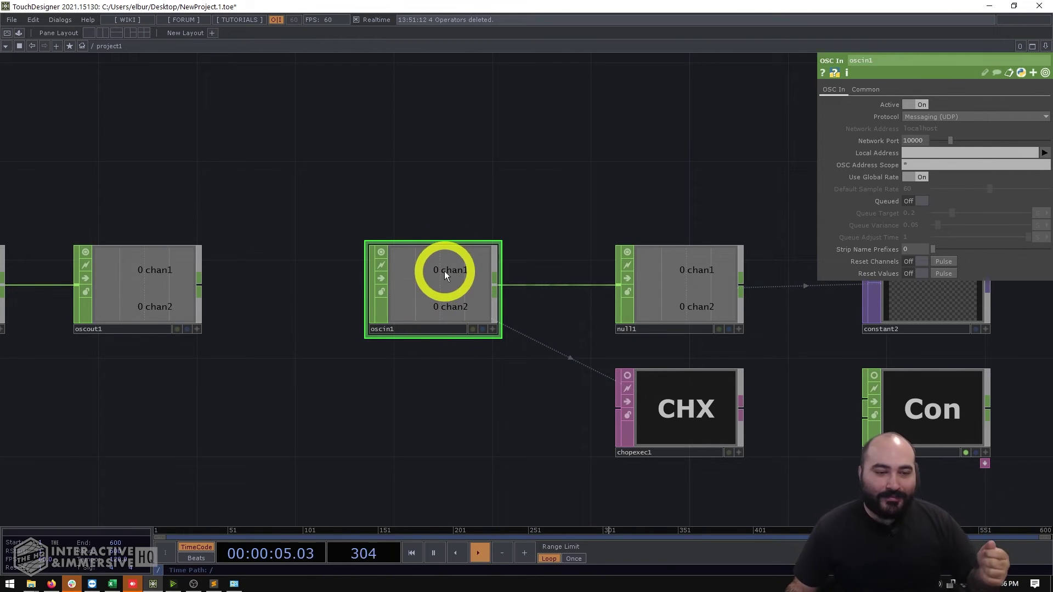
middle_click_drag(445, 273, 416, 276)
Step: Inspect null1's settings and constant2's parameters and operator info
left_click(673, 291)
left_click_drag(621, 190, 467, 190)
middle_click_drag(483, 298, 565, 321)
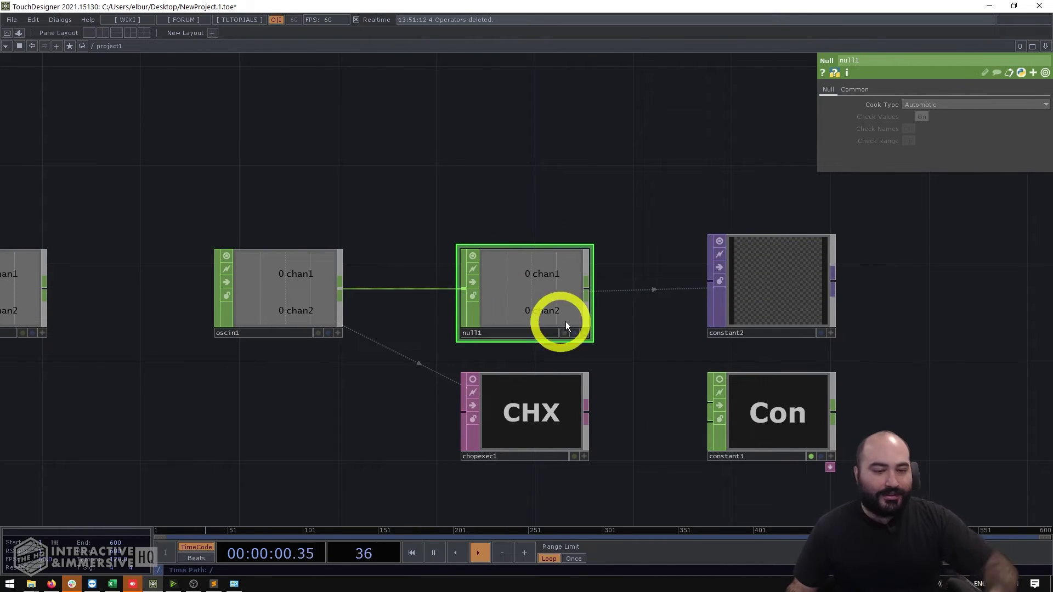
left_click(778, 302)
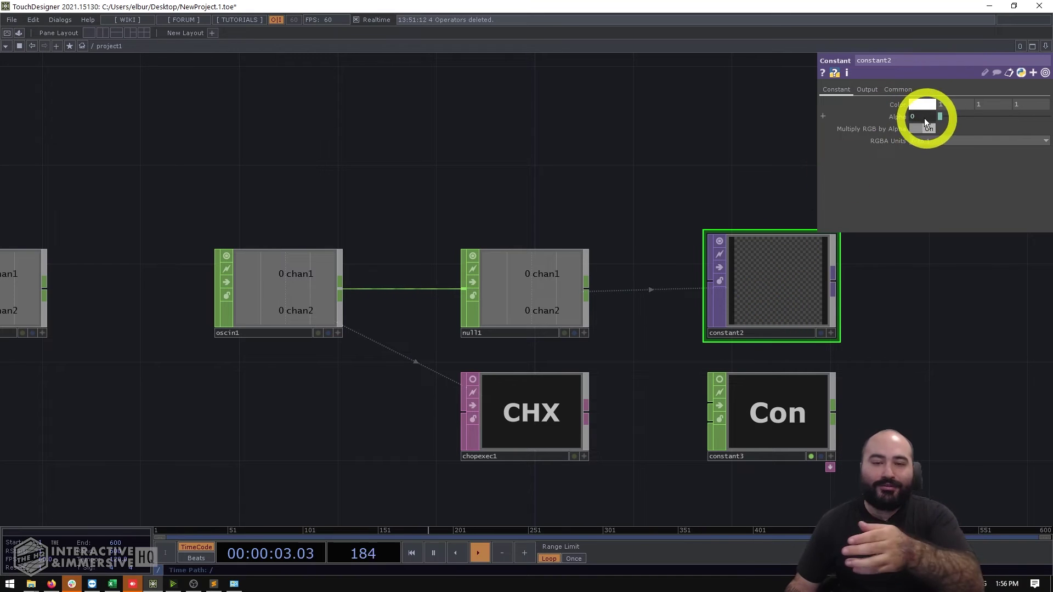
middle_click_drag(771, 296, 219, 180)
Step: Disable the node viewers on oscin1 and null1 so only their labels show
left_click_drag(219, 180, 551, 314)
left_click(469, 254)
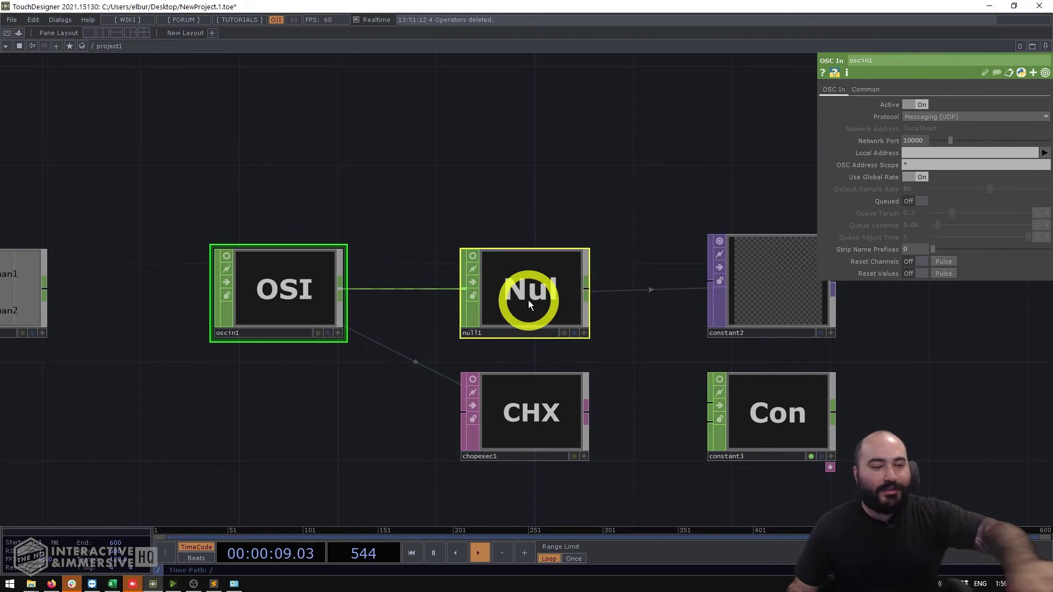
left_click(644, 232)
middle_click_drag(760, 272, 761, 278)
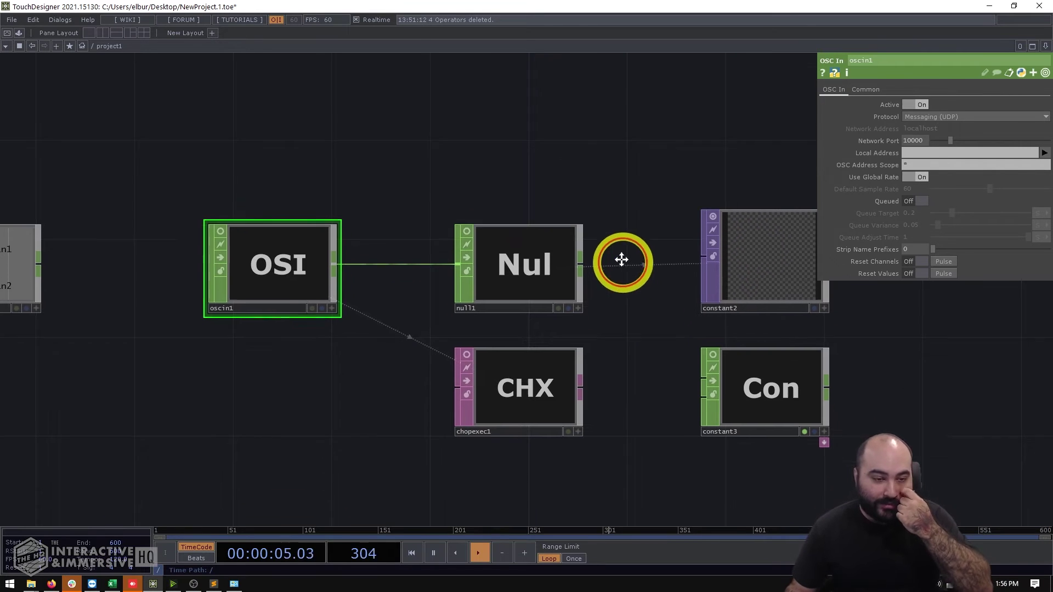
left_click_drag(620, 255, 621, 258)
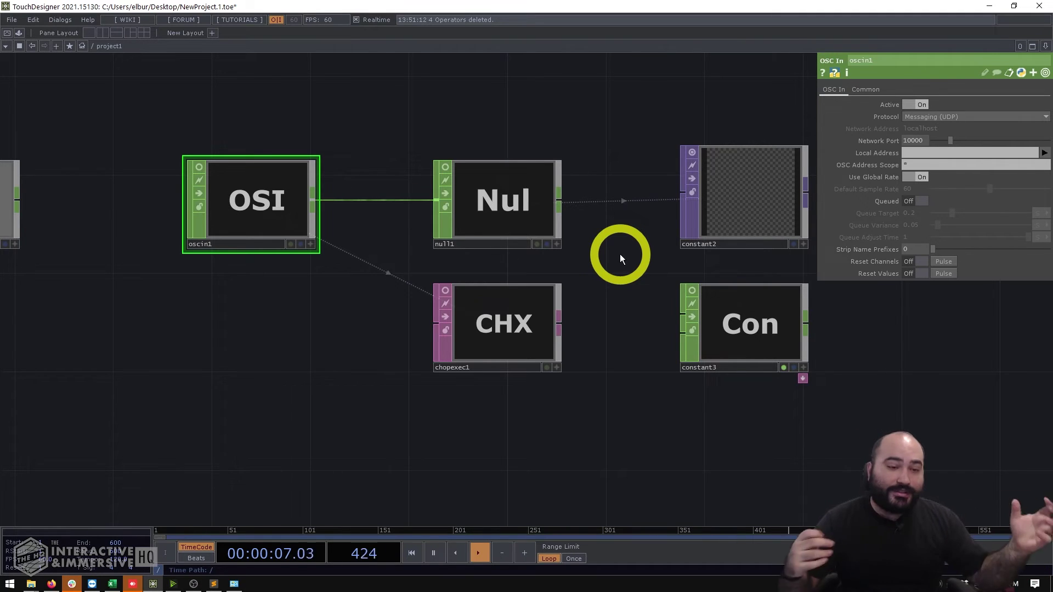
Step: Re-enable the viewers on chopexec1, constant3, null1 and oscin1
left_click_drag(618, 237, 593, 246)
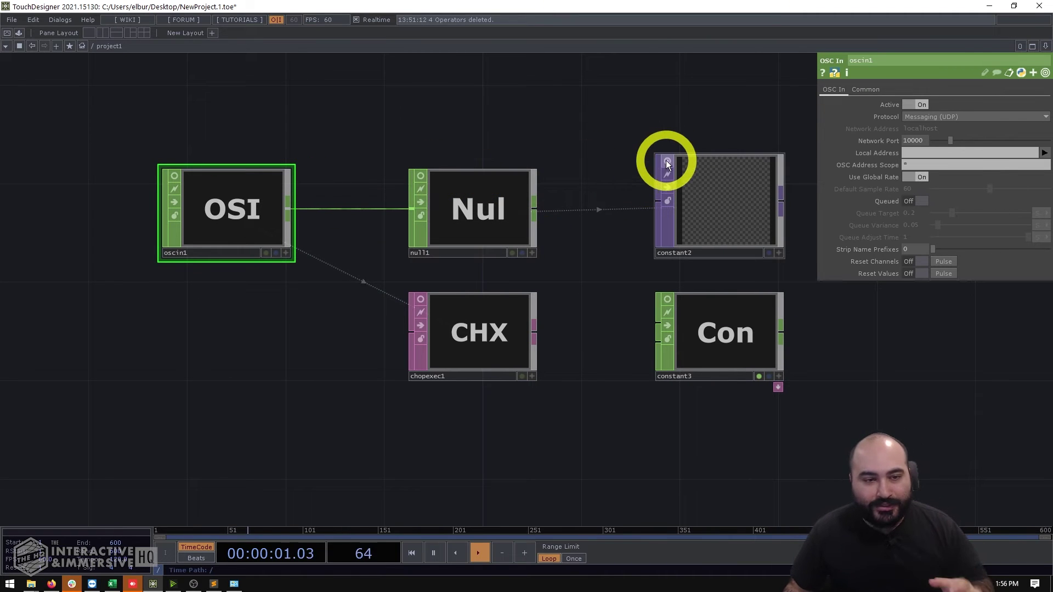
left_click(420, 301)
left_click(667, 299)
left_click_drag(617, 324, 661, 364)
left_click(468, 215)
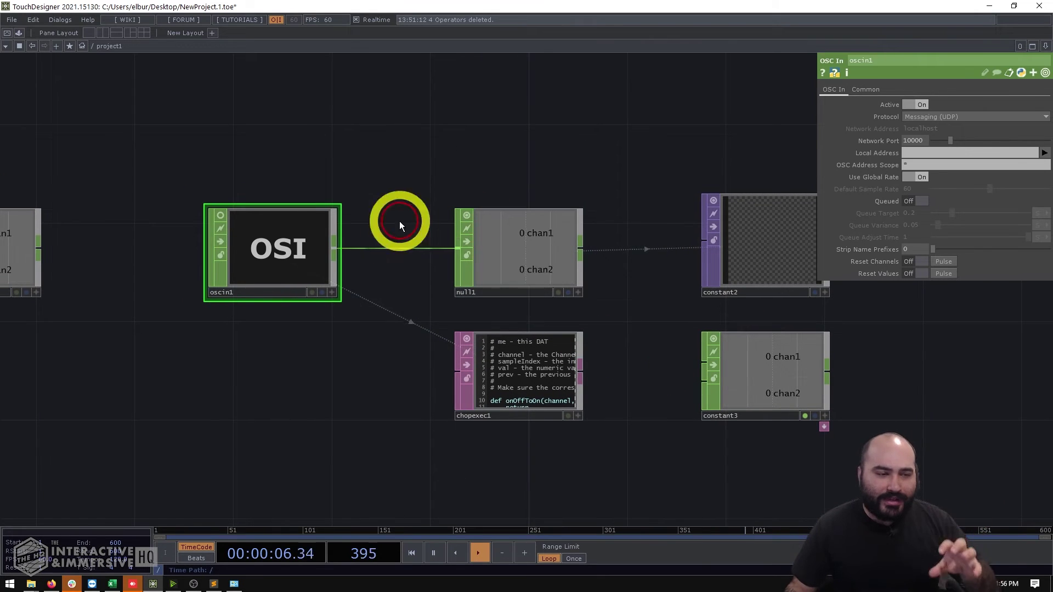
left_click(221, 215)
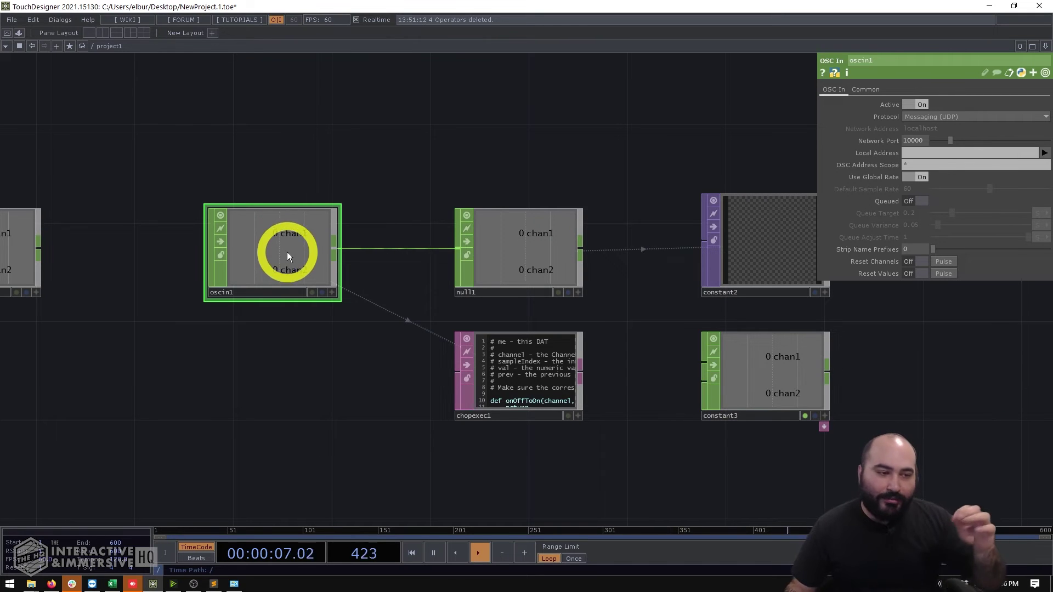
Step: Inspect constant3's and constant2's parameters and info, ending with chopexec1 selected
left_click(523, 359)
left_click(774, 393)
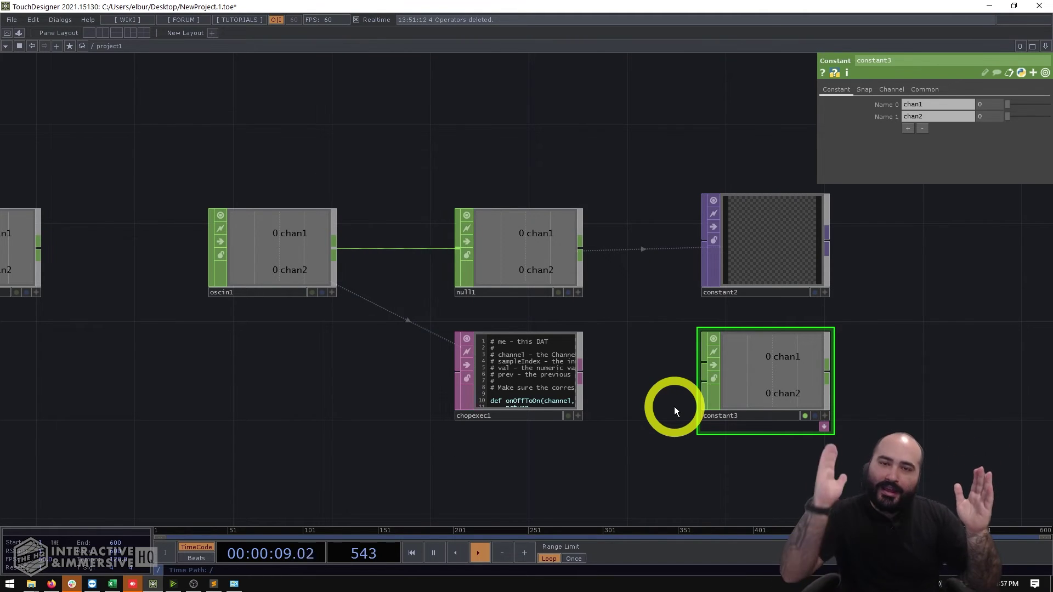
middle_click(774, 381)
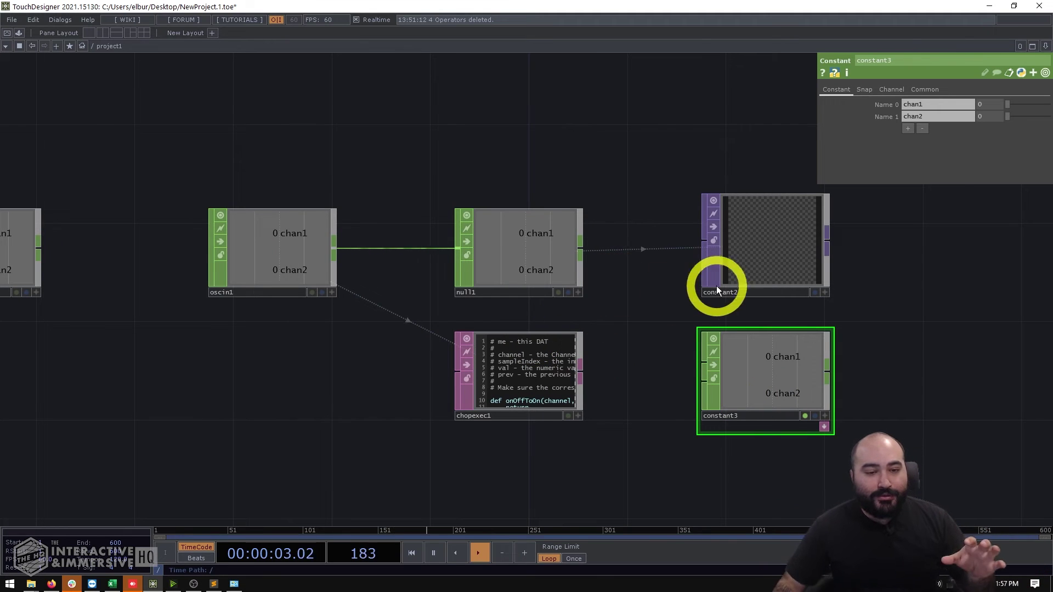
left_click(756, 262)
middle_click_drag(755, 260, 508, 166)
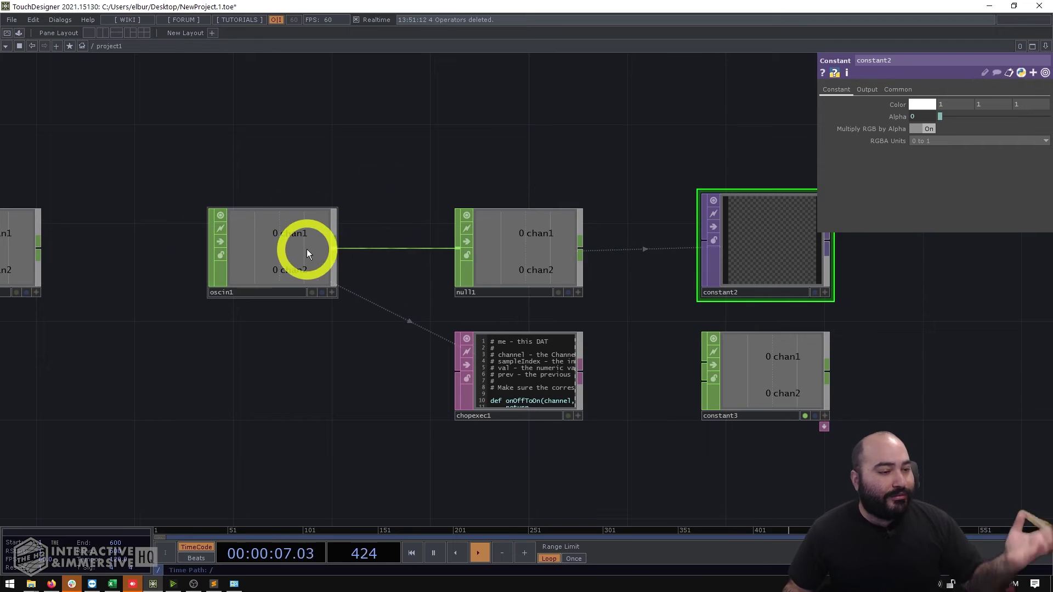
middle_click_drag(792, 263, 670, 197)
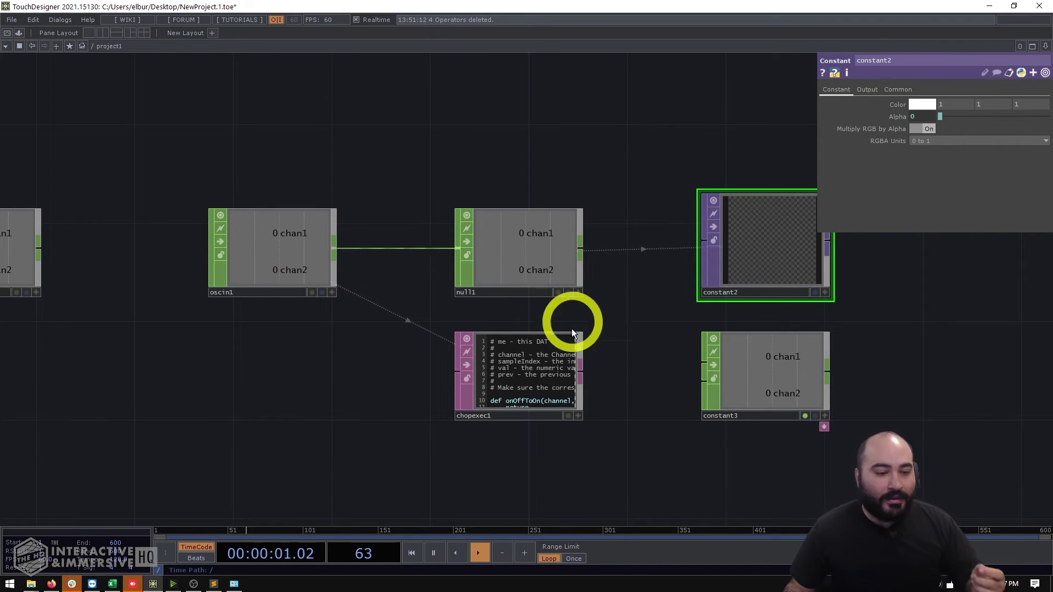
left_click(522, 377)
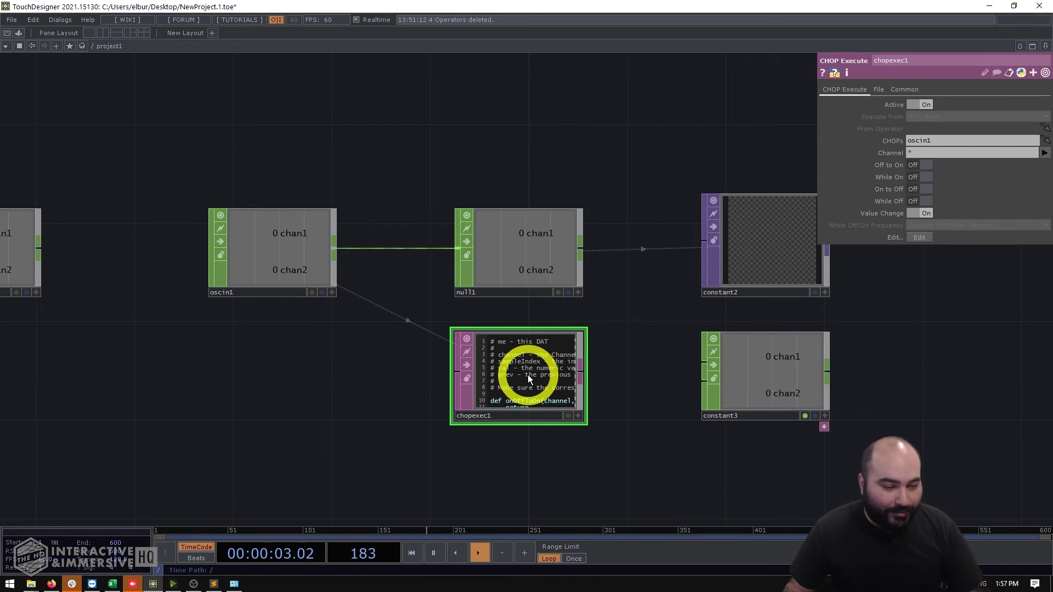
Step: Open chopexec1's script in Sublime Text via Edit Contents, confirming the warning
right_click(525, 375)
left_click(547, 393)
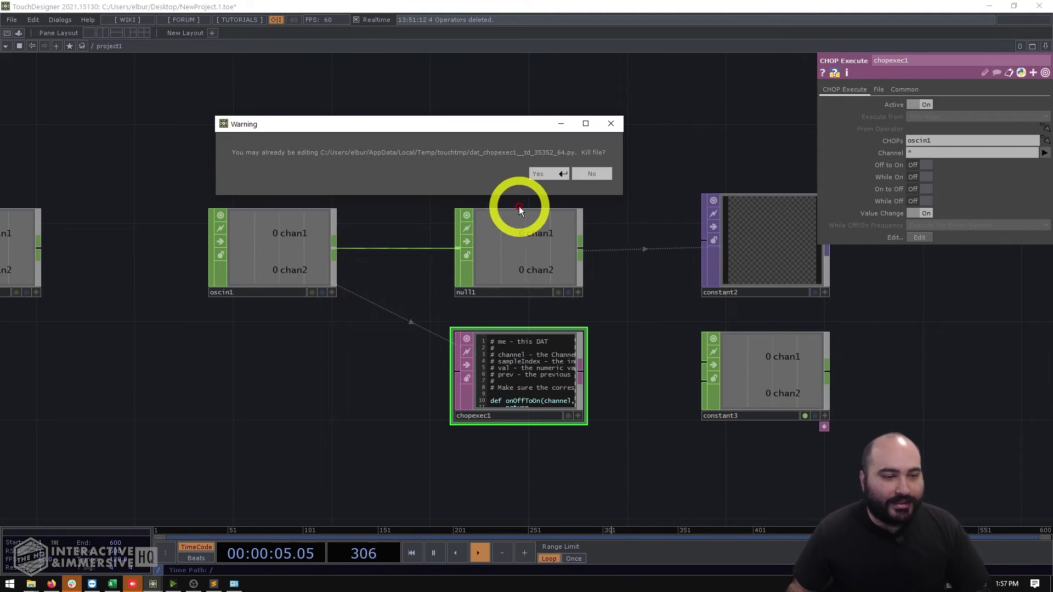
left_click(537, 174)
Step: Walk through onValueChange: update_op, op('constant3').par, target_param and the setattr call
scroll(362, 186, "down", 1)
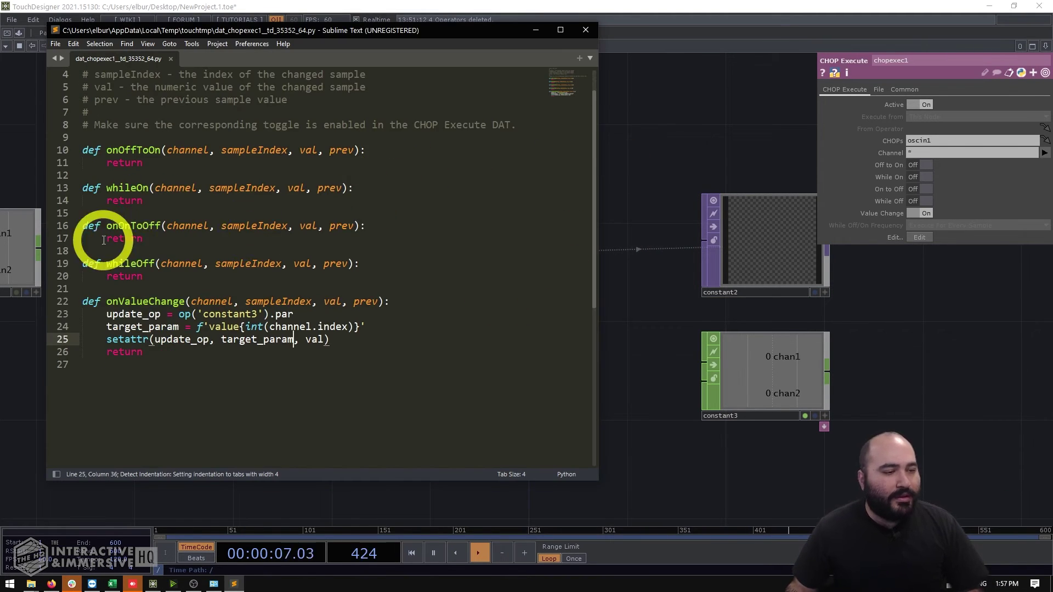
double_click(117, 314)
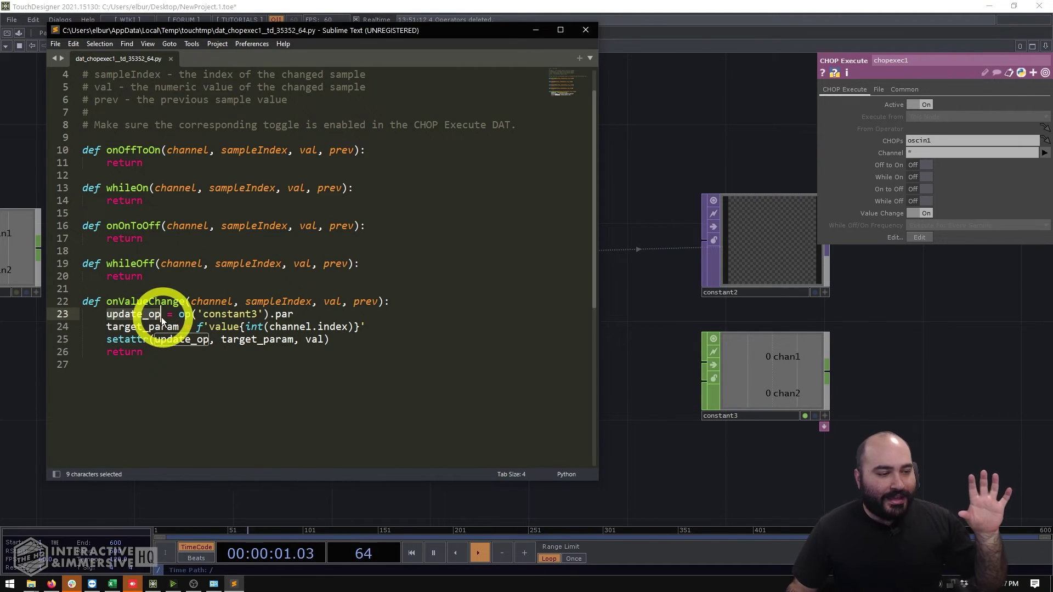
left_click_drag(180, 315, 293, 316)
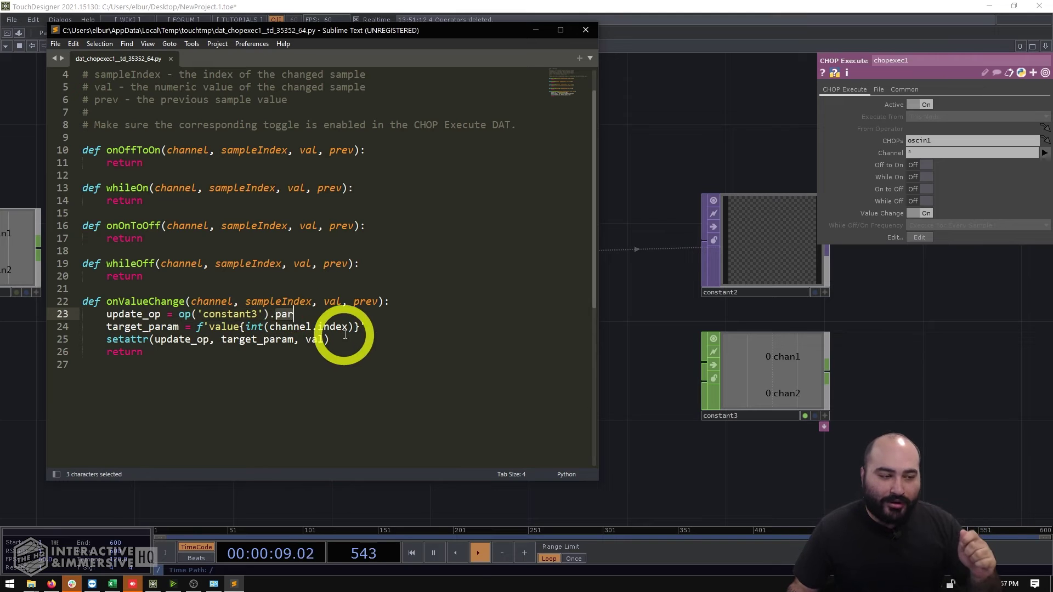
left_click(118, 327)
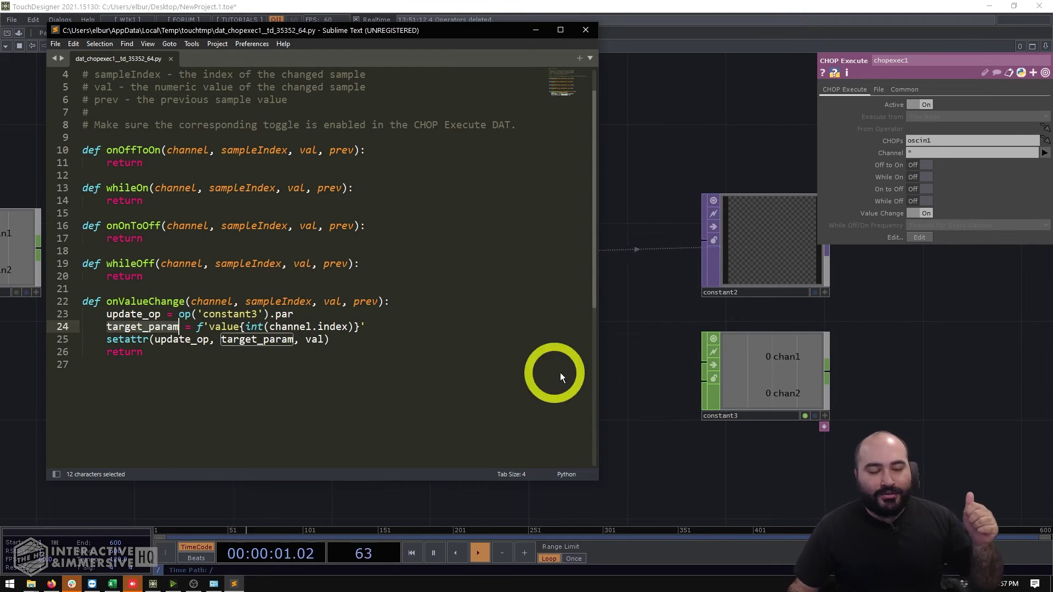
left_click(795, 392)
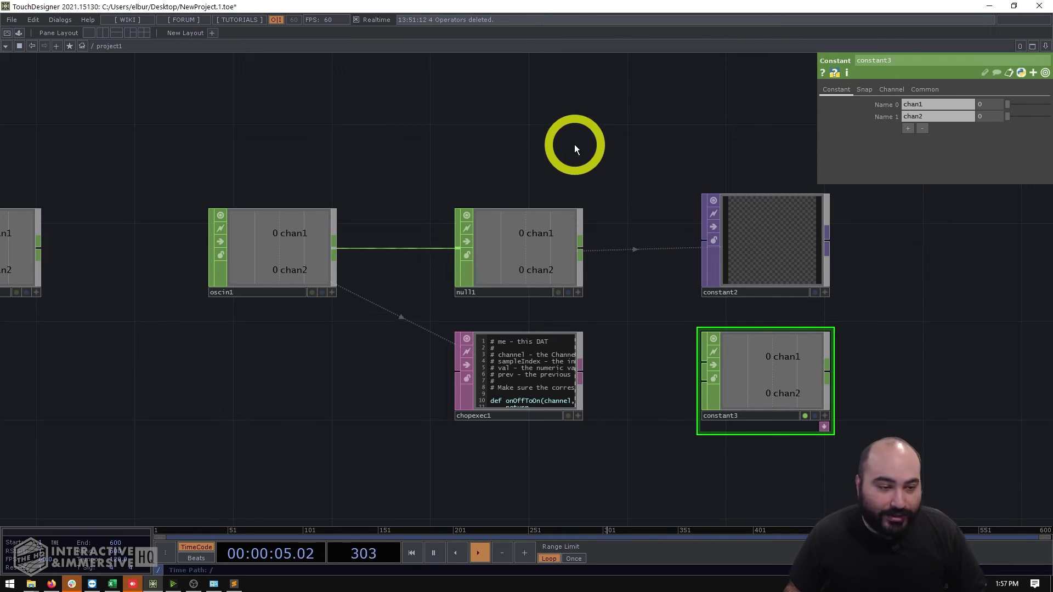
key("alt+Tab")
double_click(119, 327)
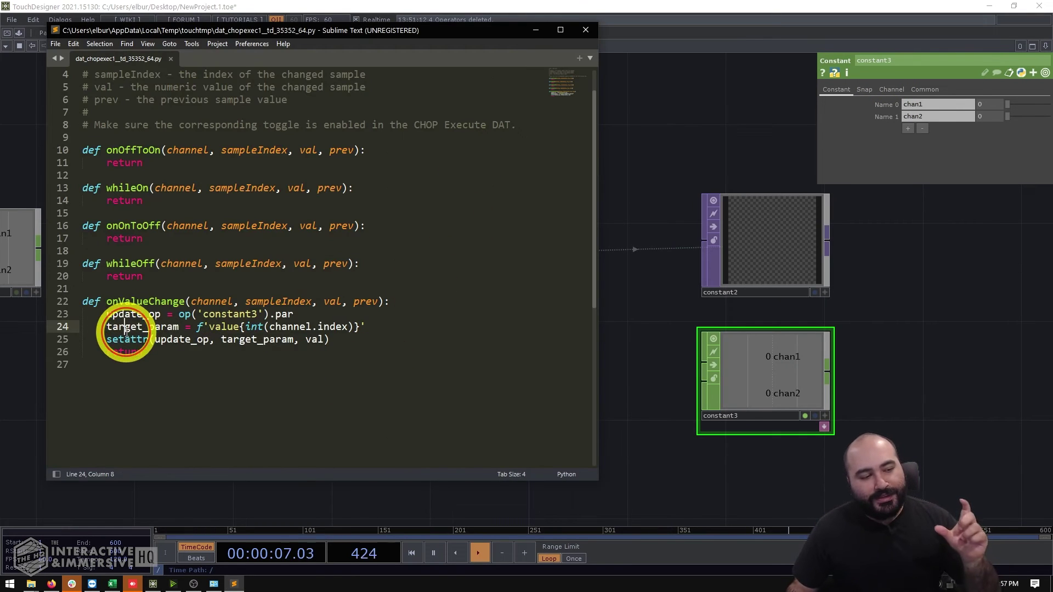
left_click(132, 342)
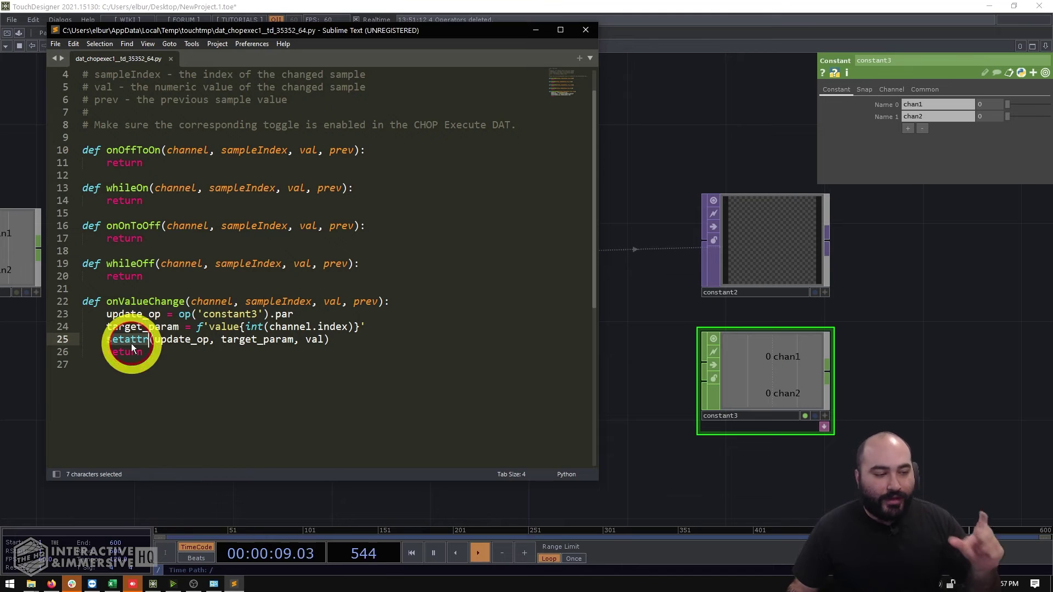
double_click(132, 341)
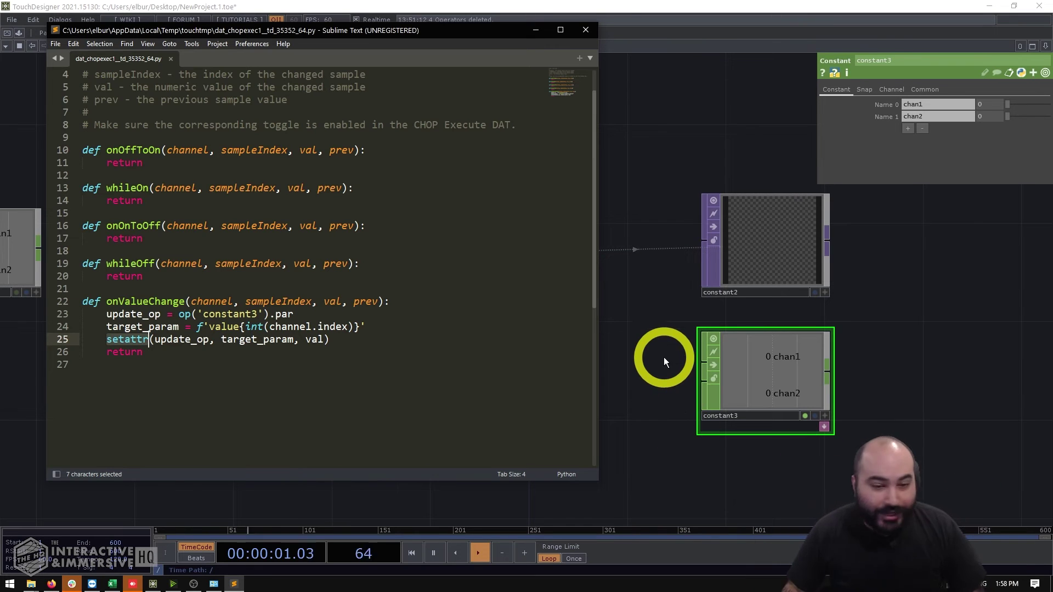
left_click(651, 388)
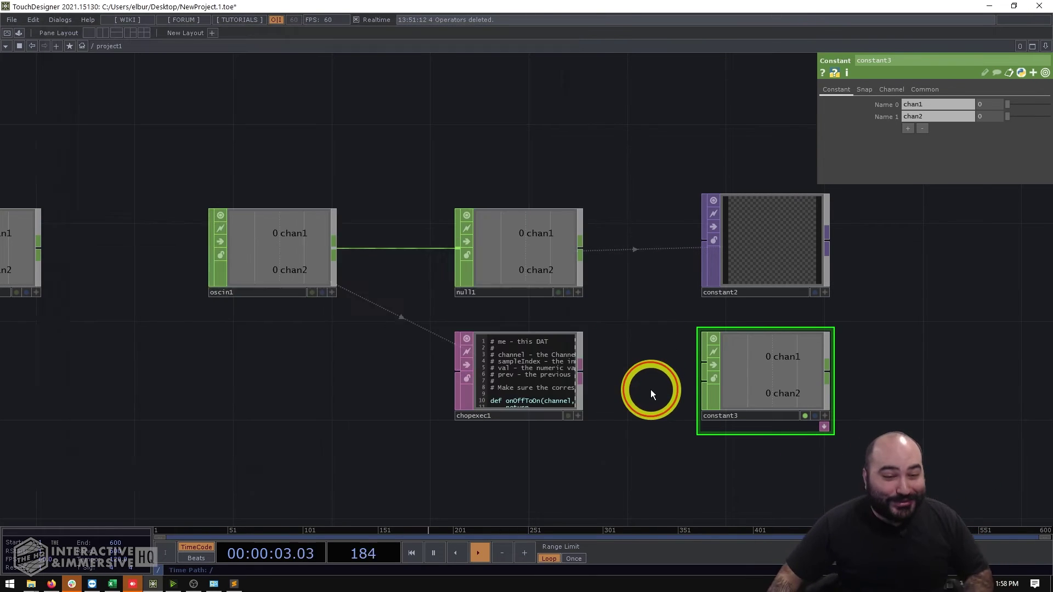
left_click_drag(296, 224, 284, 374)
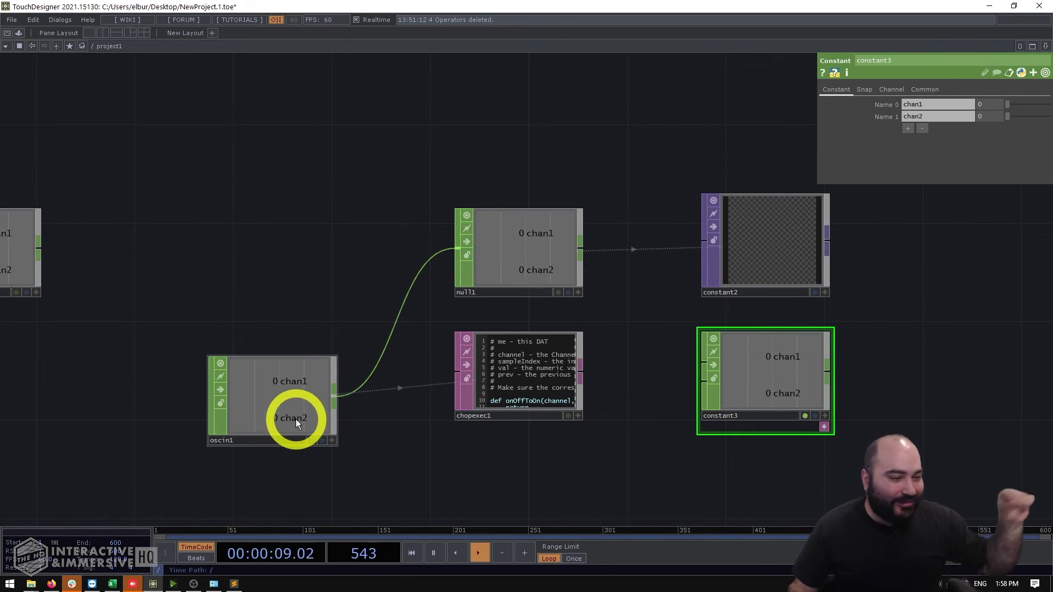
left_click(727, 418)
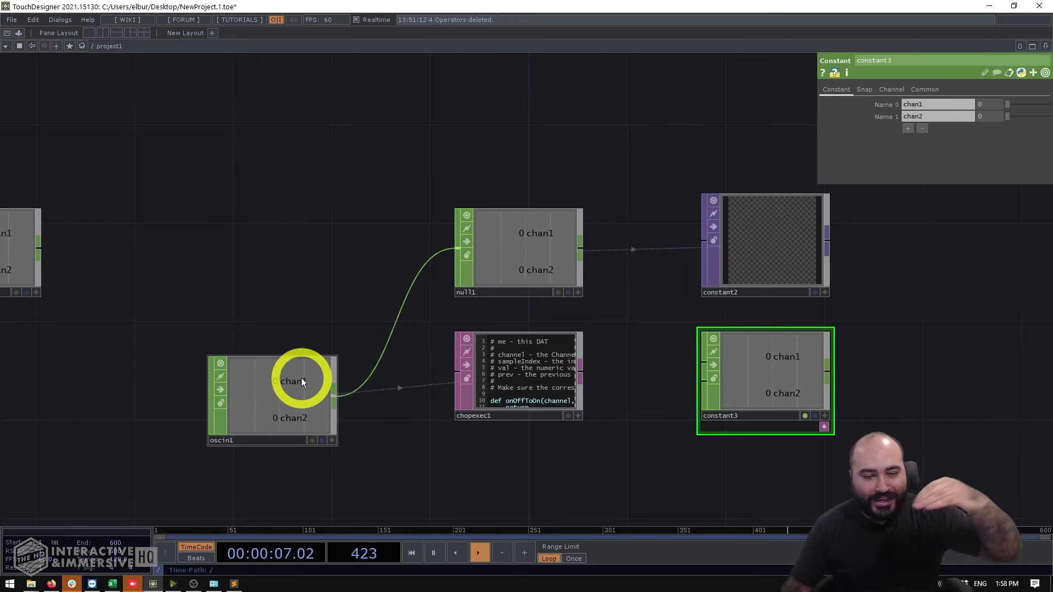
left_click_drag(302, 381, 294, 242)
key("alt+Tab")
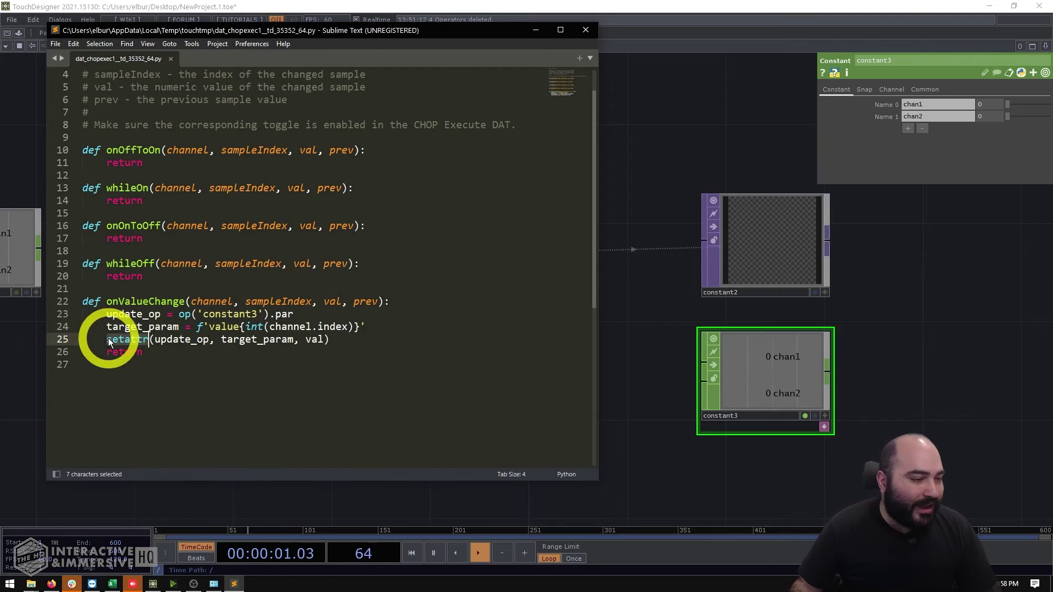
double_click(119, 328)
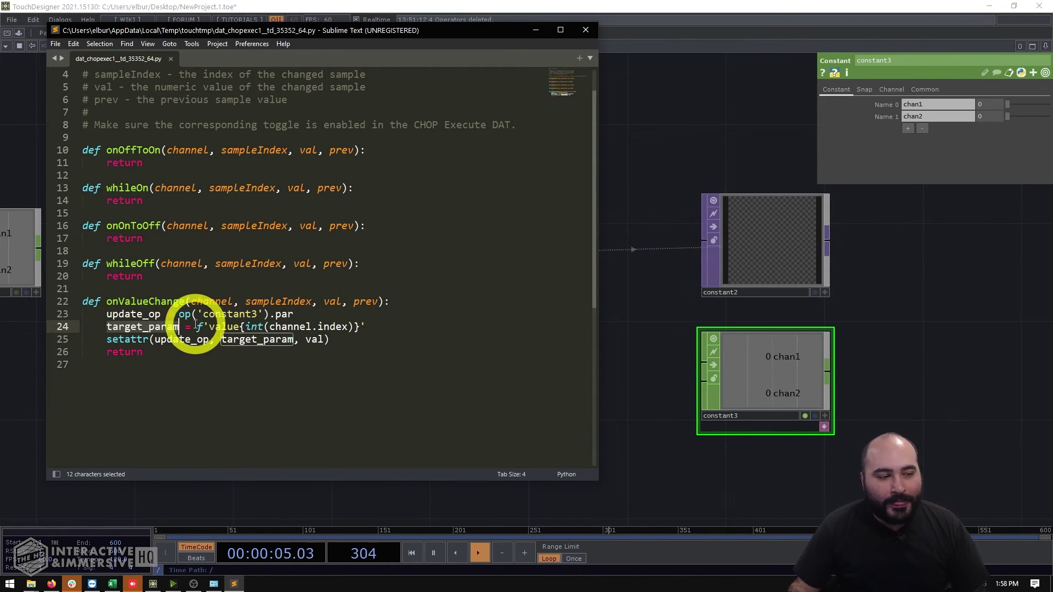
left_click_drag(197, 327, 387, 333)
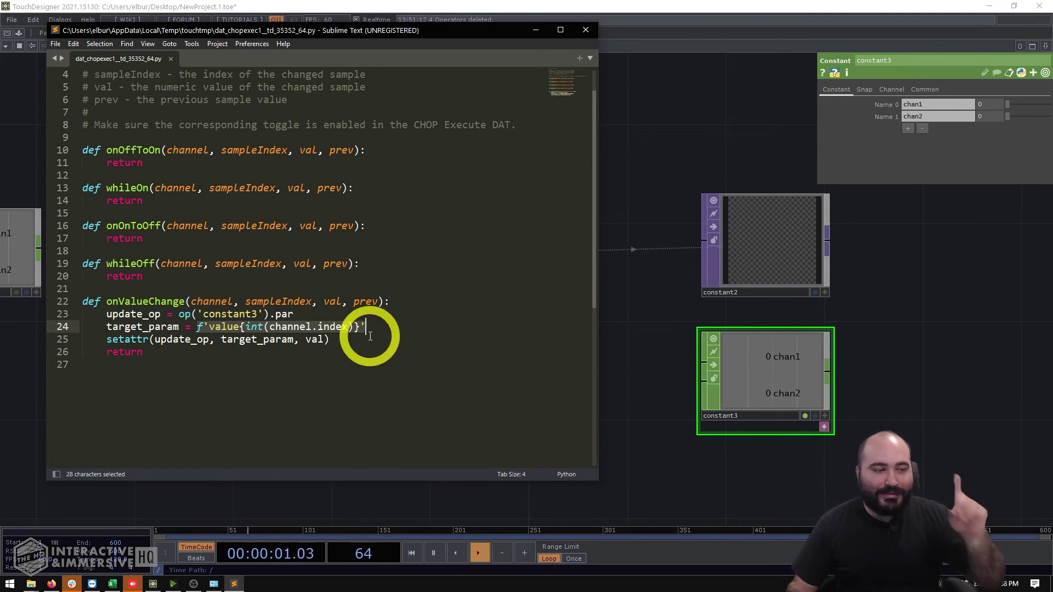
left_click(286, 329)
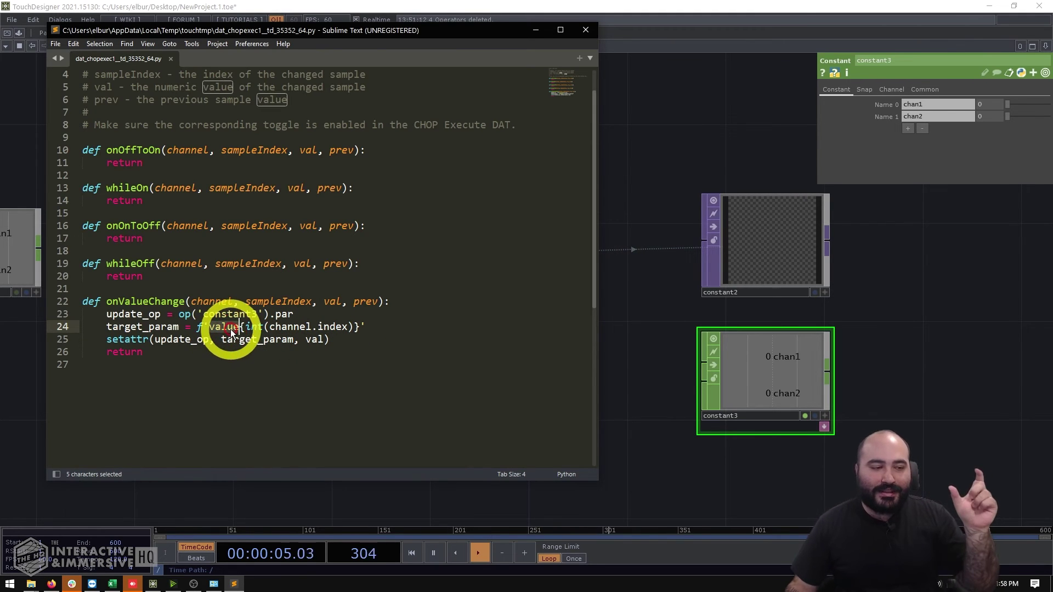
left_click(799, 378)
left_click(888, 105)
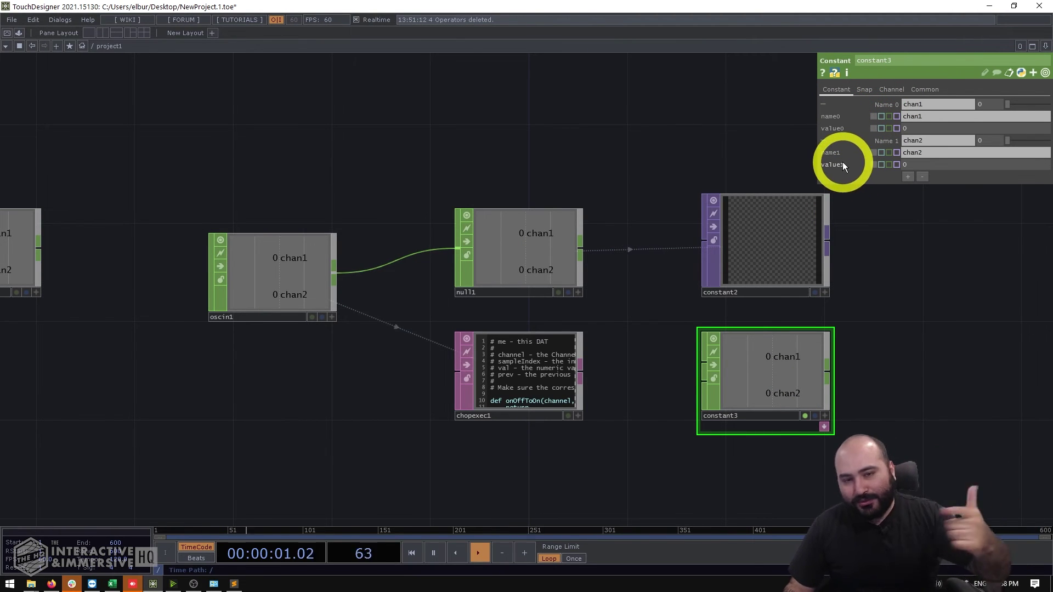
left_click(234, 584)
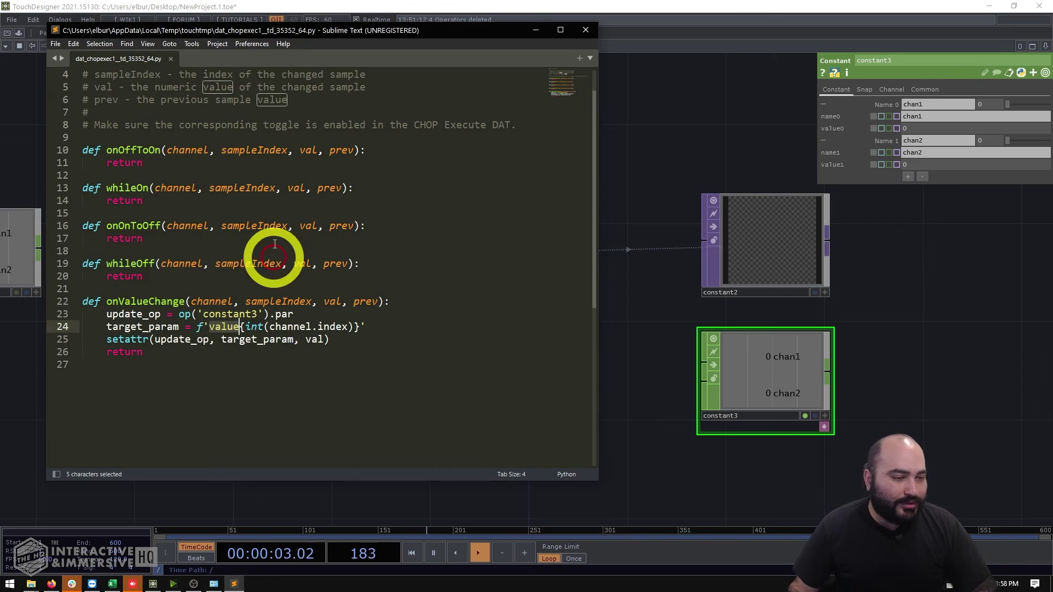
double_click(225, 327)
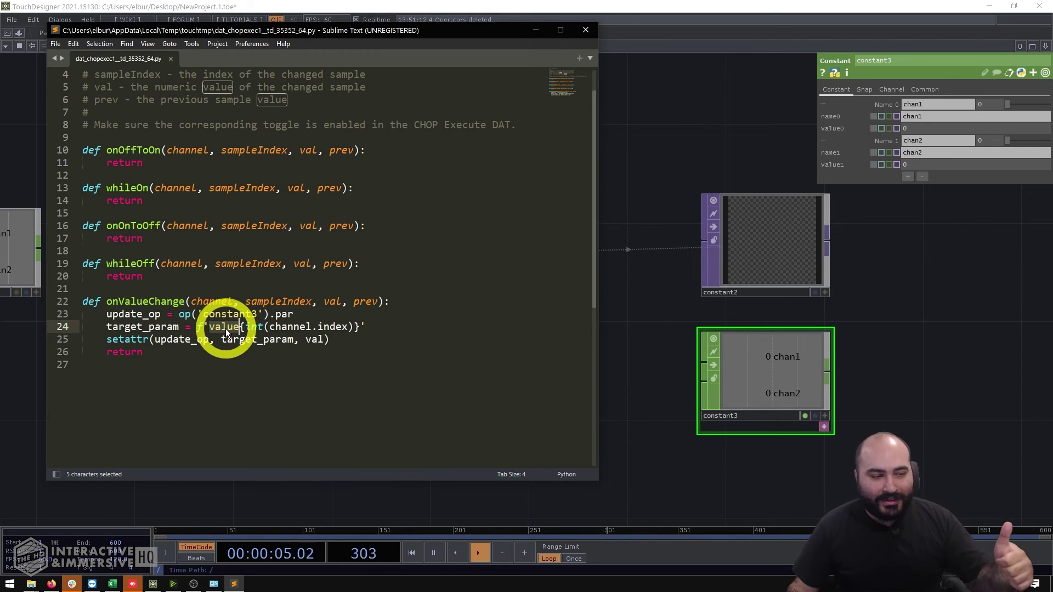
left_click_drag(197, 327, 203, 326)
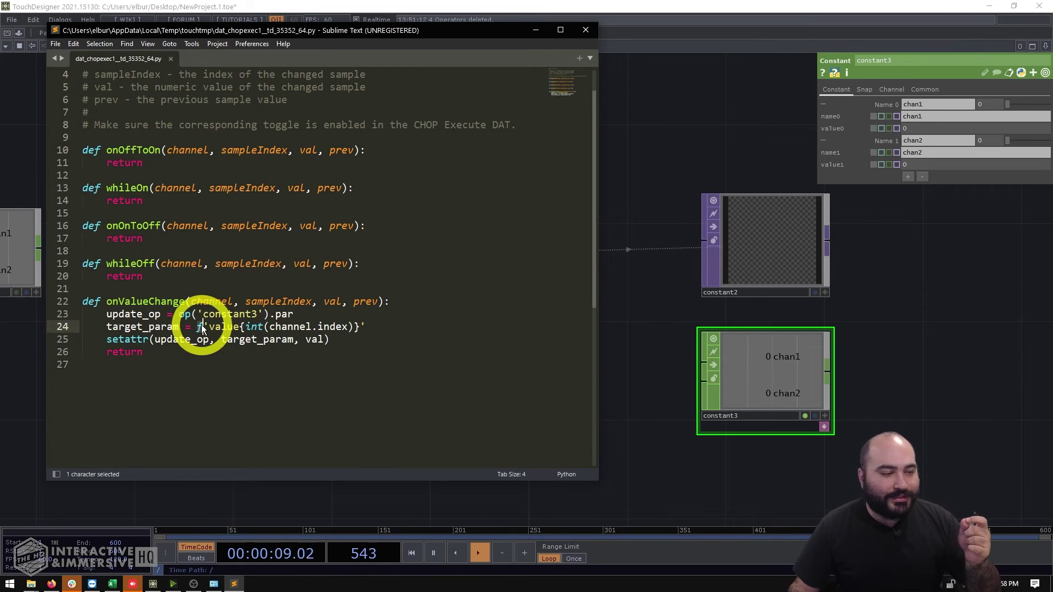
left_click(241, 327)
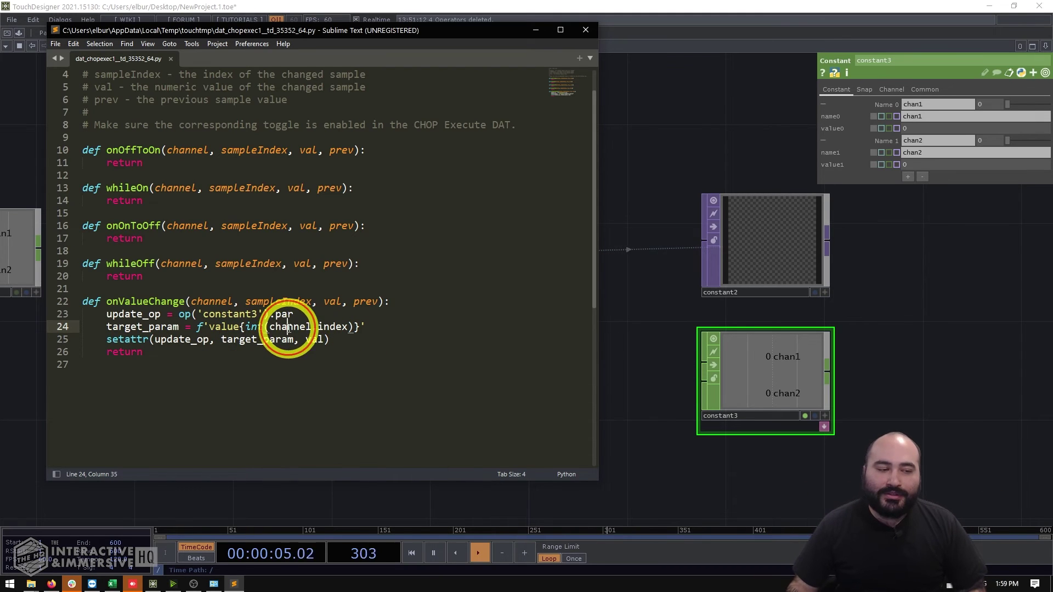
left_click_drag(285, 327, 323, 327)
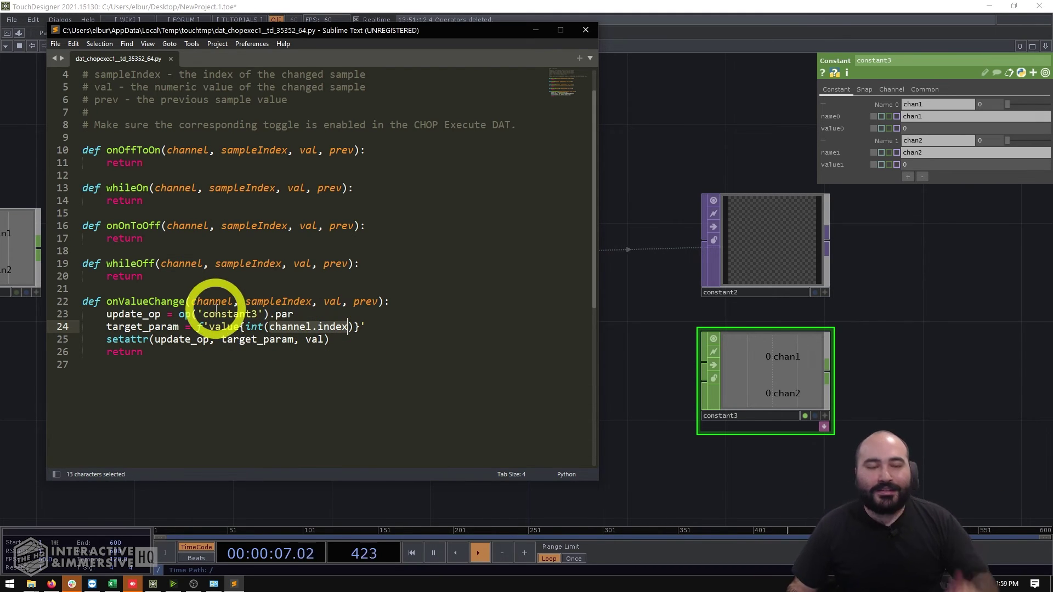
left_click(253, 327)
double_click(222, 327)
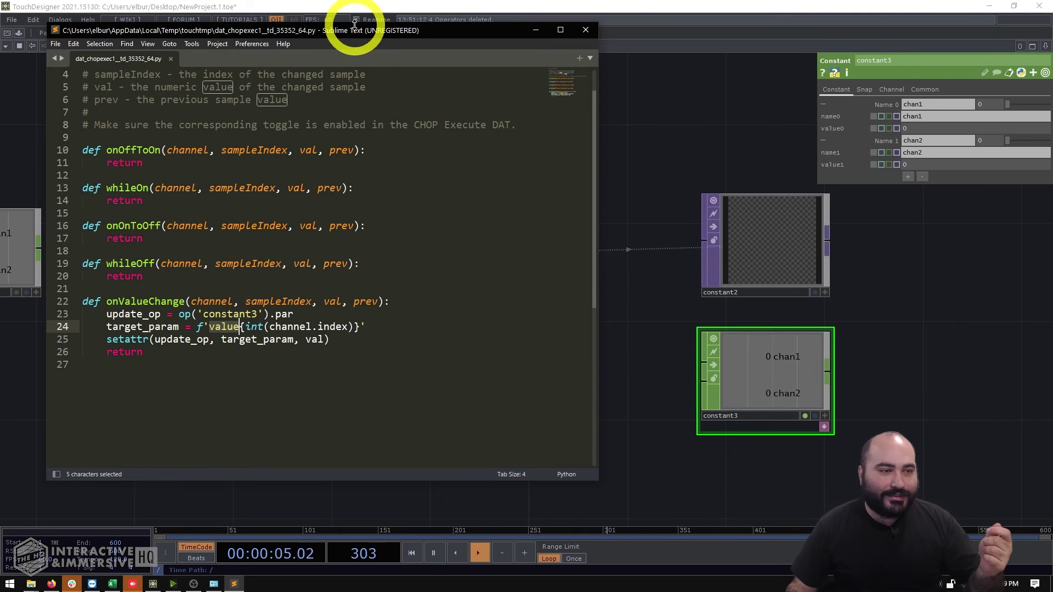
left_click_drag(355, 31, 657, 45)
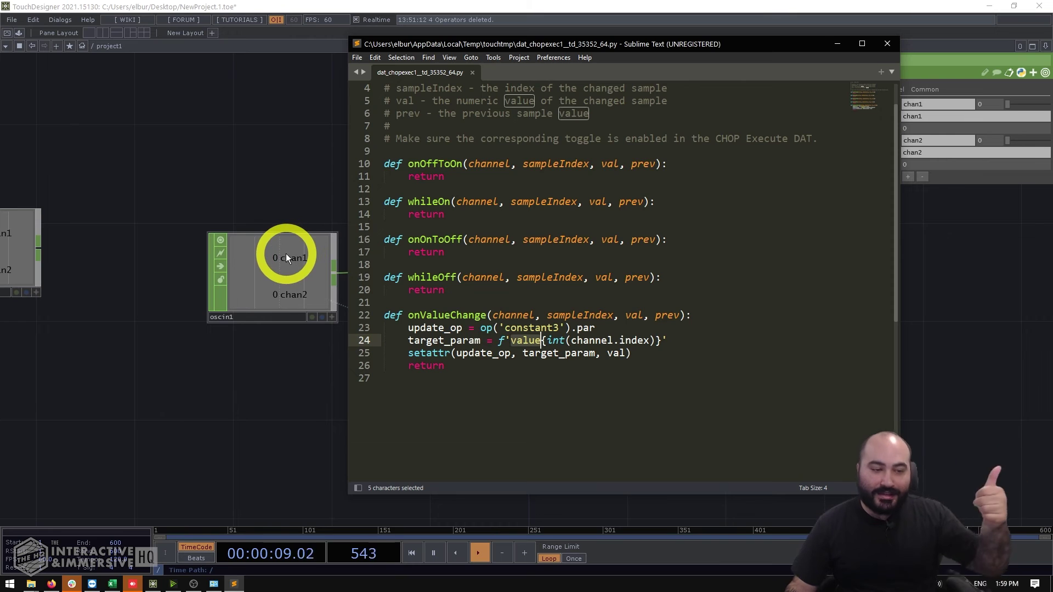
left_click_drag(587, 343, 630, 340)
double_click(529, 344)
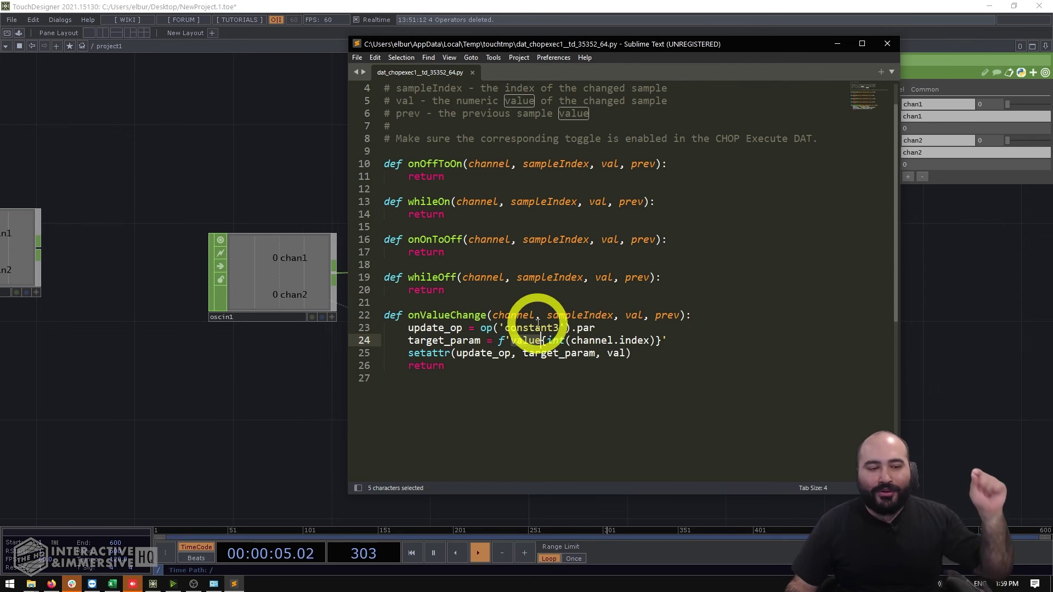
left_click_drag(480, 328, 608, 332)
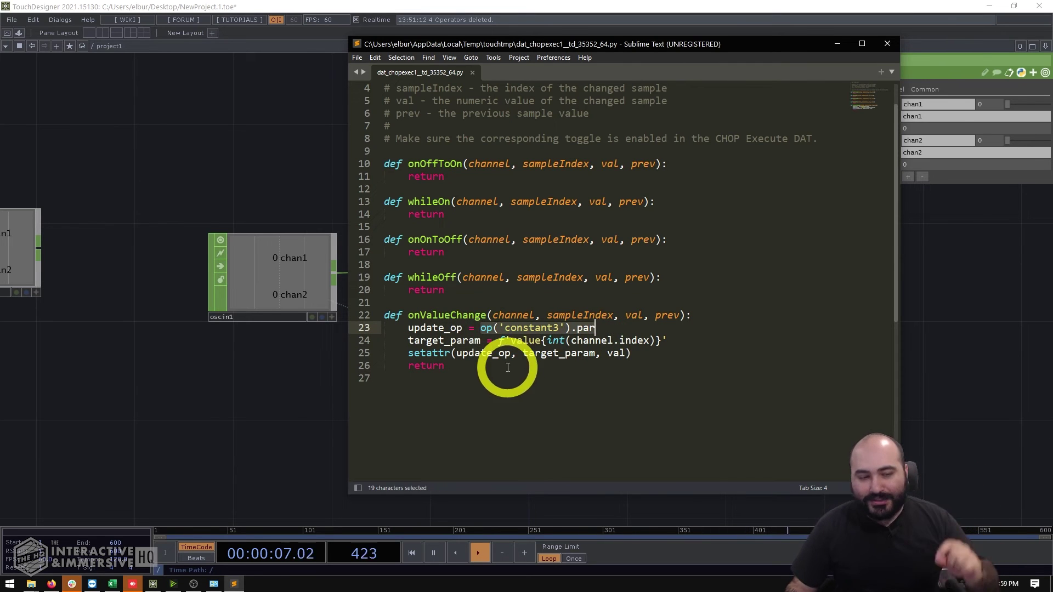
double_click(425, 353)
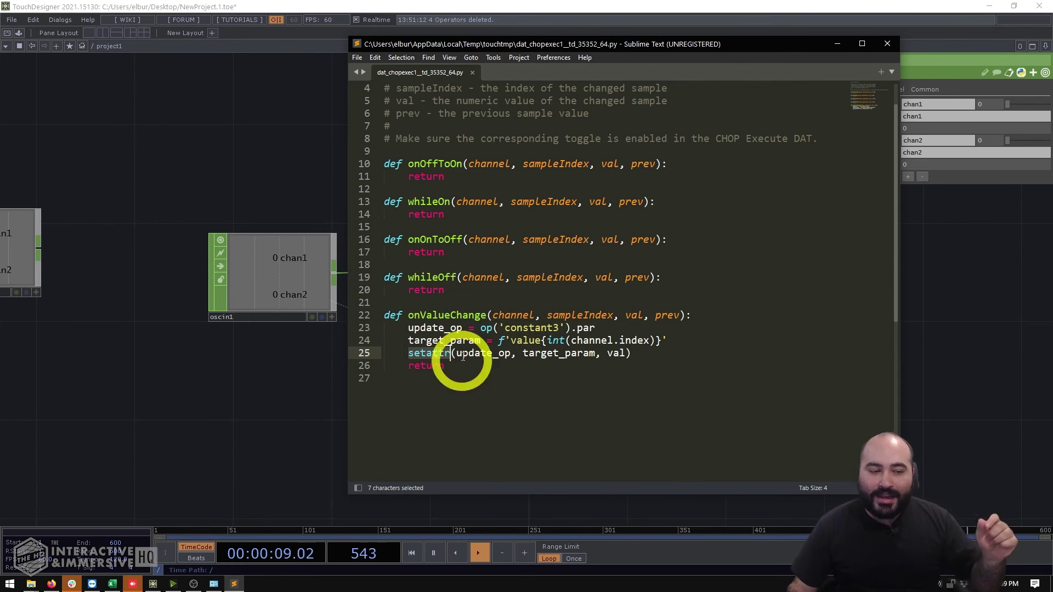
double_click(487, 354)
double_click(541, 355)
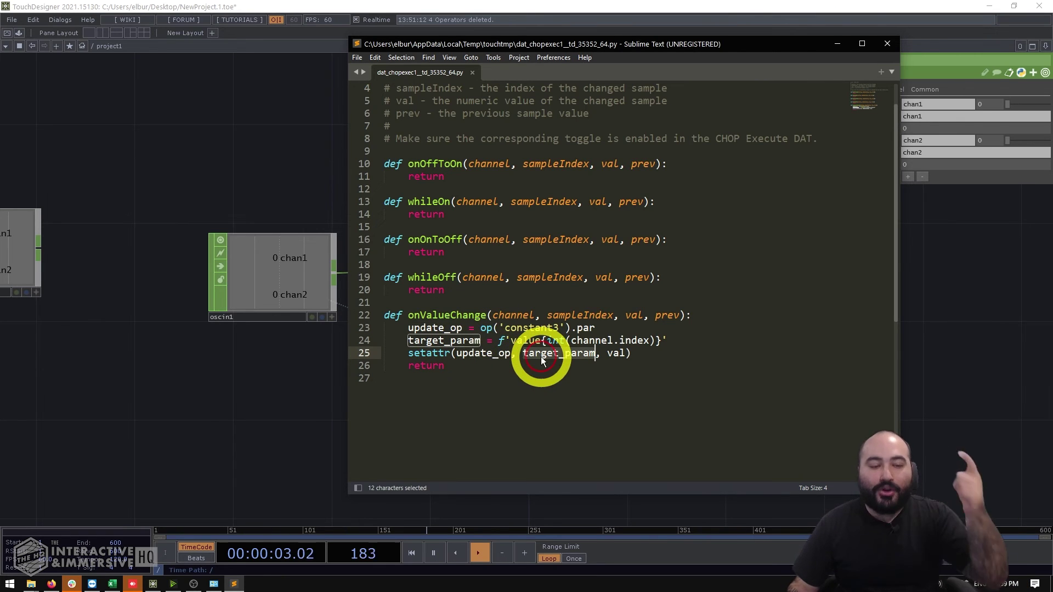
double_click(617, 354)
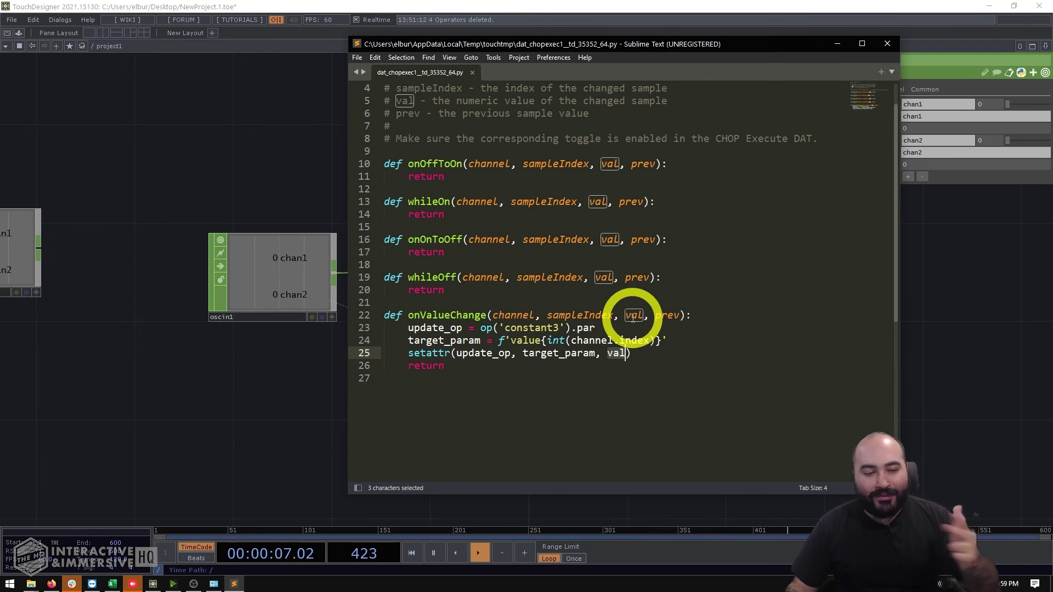
Step: Set constant1's chan1 to 0.39 to send it through the OSC chain
left_click(240, 406)
left_click_drag(275, 410, 417, 377)
scroll(423, 373, "down", 3)
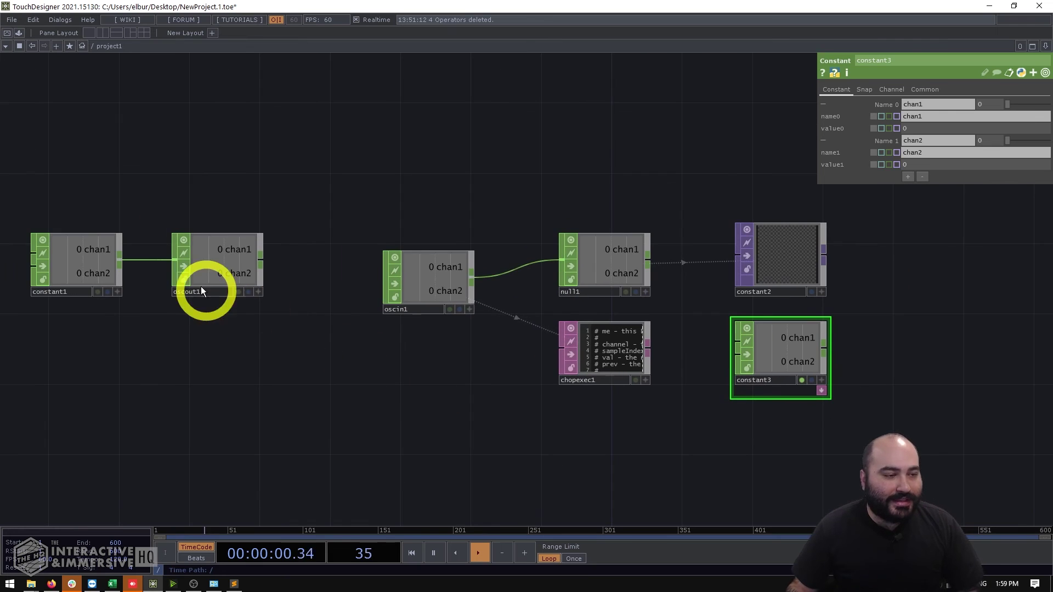
left_click(77, 259)
left_click_drag(386, 335, 228, 286)
scroll(645, 272, "up", 2)
left_click_drag(1006, 105, 1024, 105)
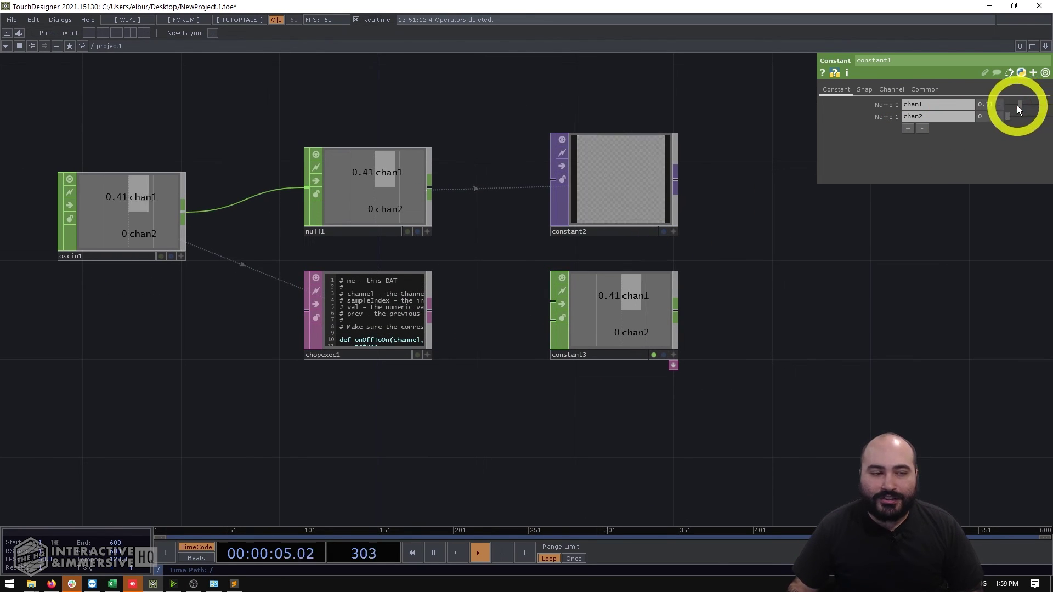
left_click_drag(1016, 109, 1024, 107)
Step: Move constant2 right and drag constant3's chan1 onto constant2's Alpha parameter
left_click(391, 169)
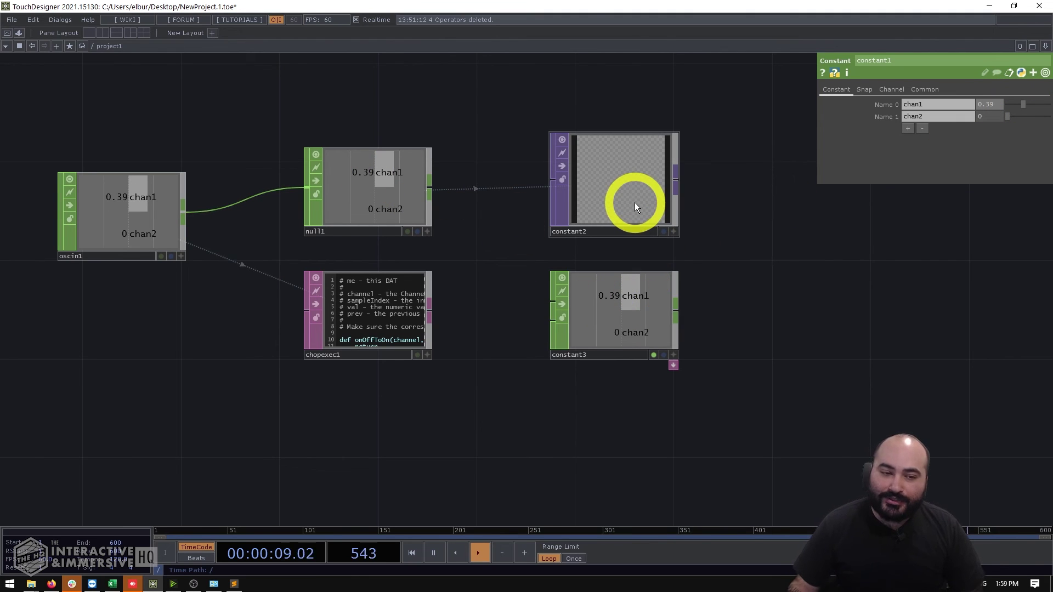
left_click_drag(618, 210, 741, 209)
left_click(730, 192)
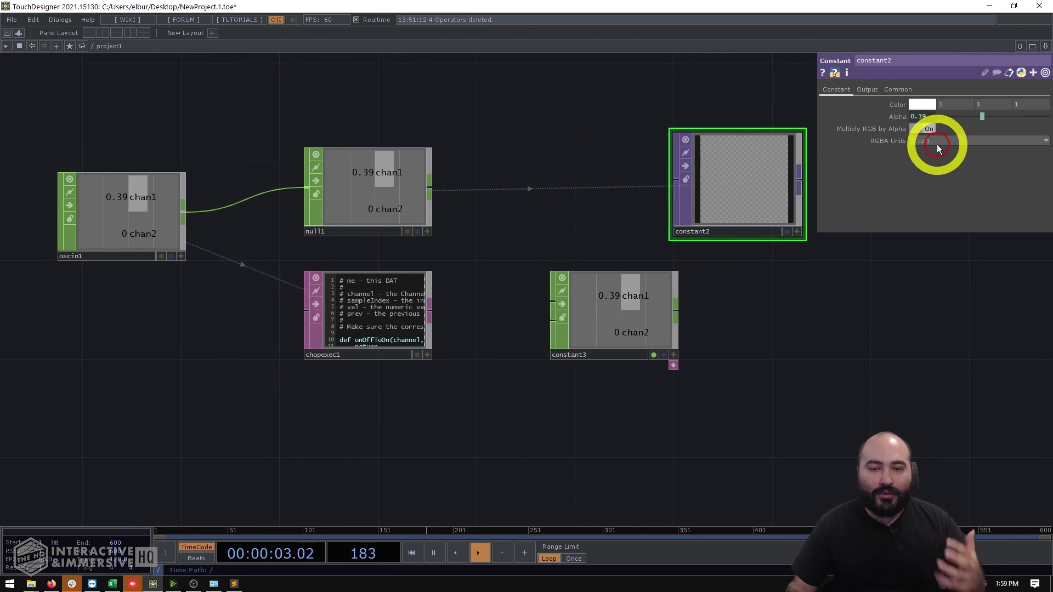
left_click(896, 117)
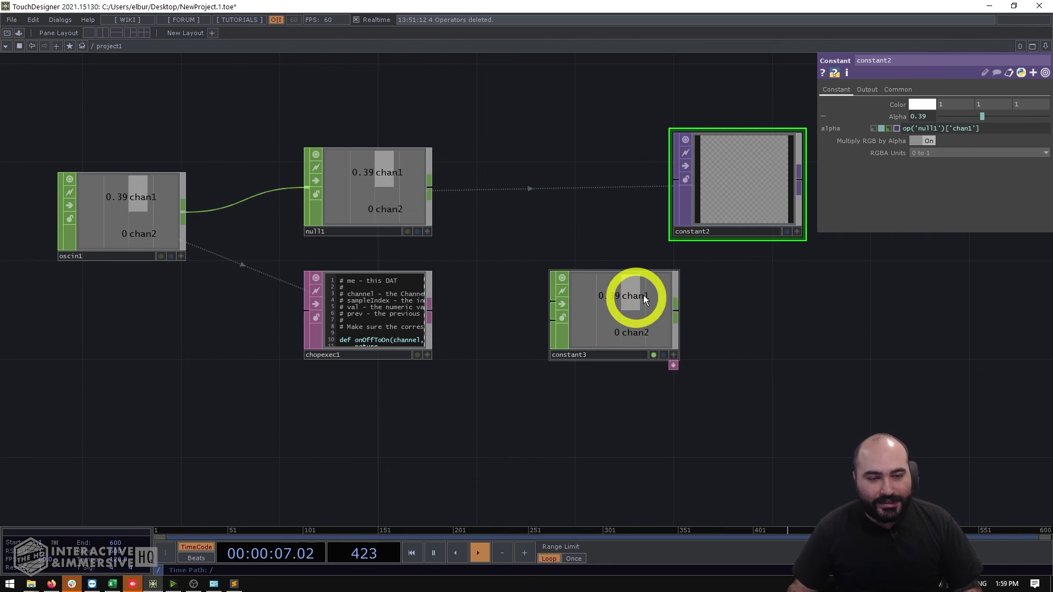
left_click_drag(633, 307, 905, 130)
Step: Link constant2's Alpha by CHOP Reference to op('constant3')['chan1']
left_click(920, 123)
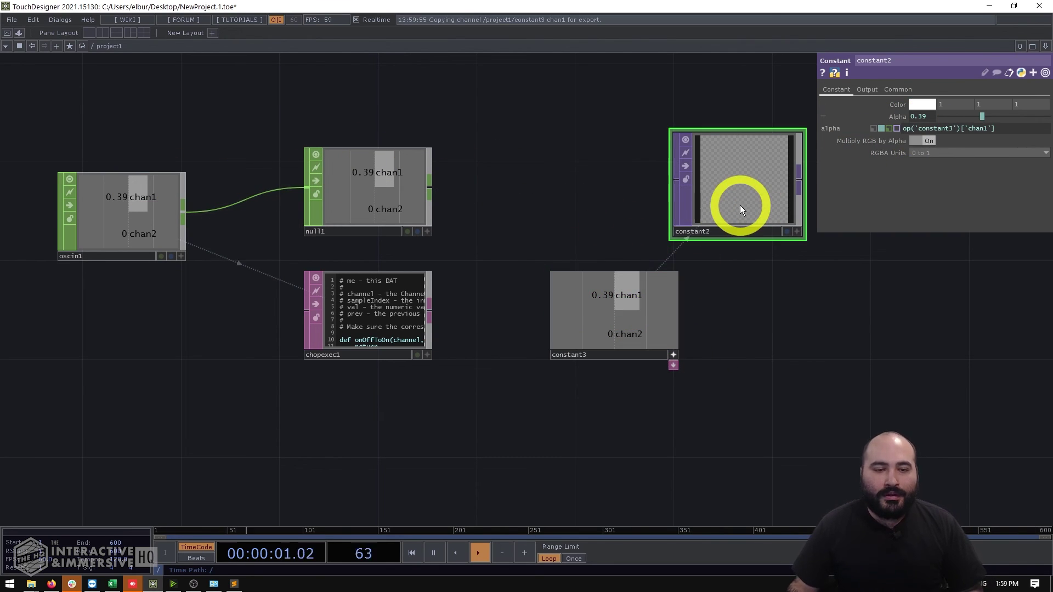
middle_click(739, 205)
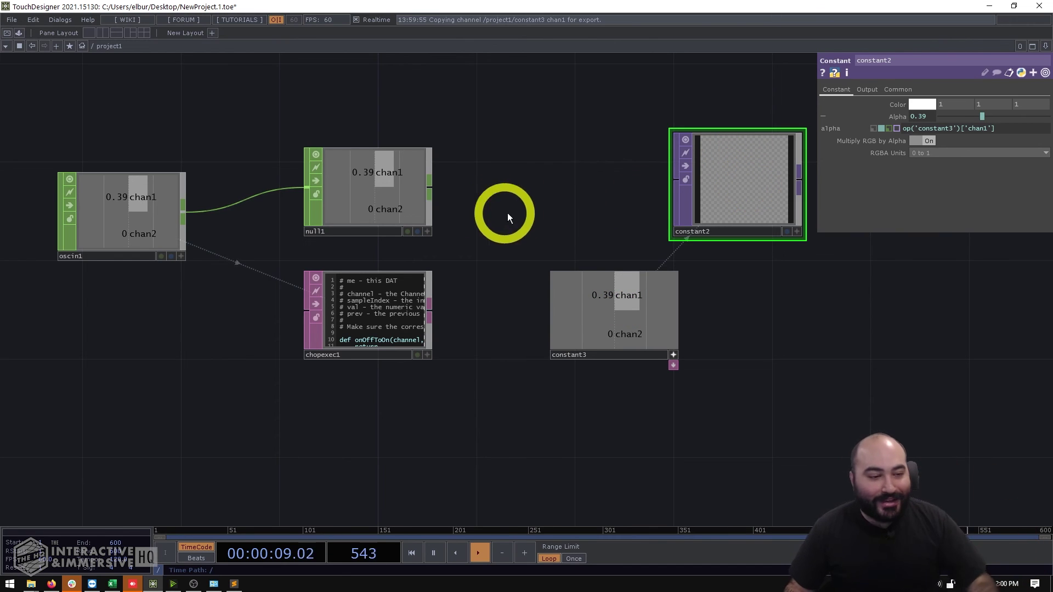
scroll(513, 225, "down", 3)
Step: Set constant1's chan1 to 0.26 and place constant2 directly above constant3
left_click_drag(307, 346, 428, 362)
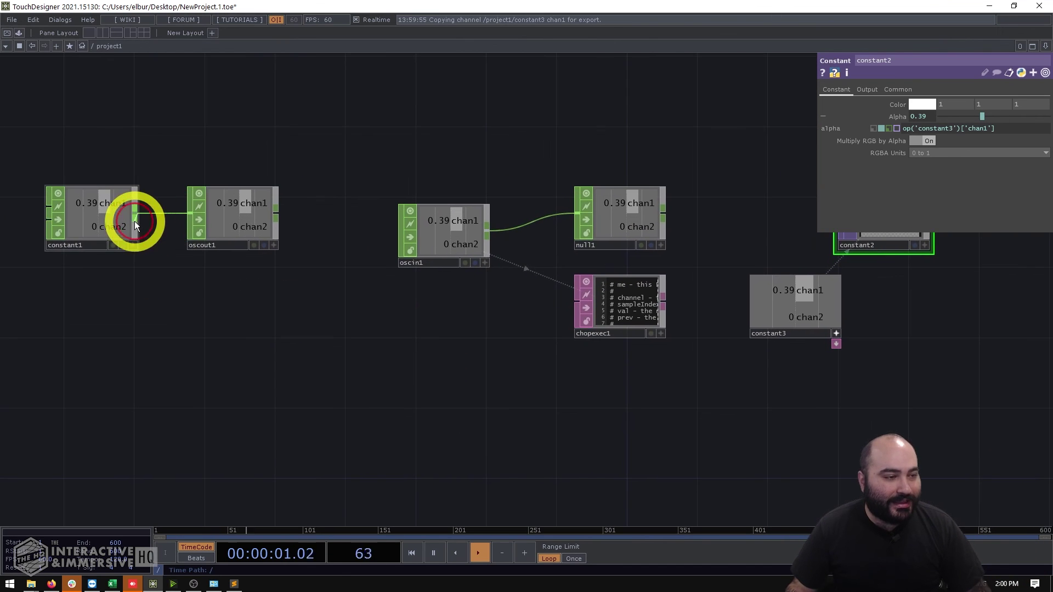
left_click(116, 223)
left_click_drag(413, 147, 594, 212)
scroll(594, 212, "up", 2)
mouse_move(1011, 108)
left_mouse_down()
mouse_move(1031, 107)
mouse_move(1019, 106)
left_mouse_up()
left_click_drag(713, 225, 561, 220)
middle_click_drag(561, 219, 891, 245)
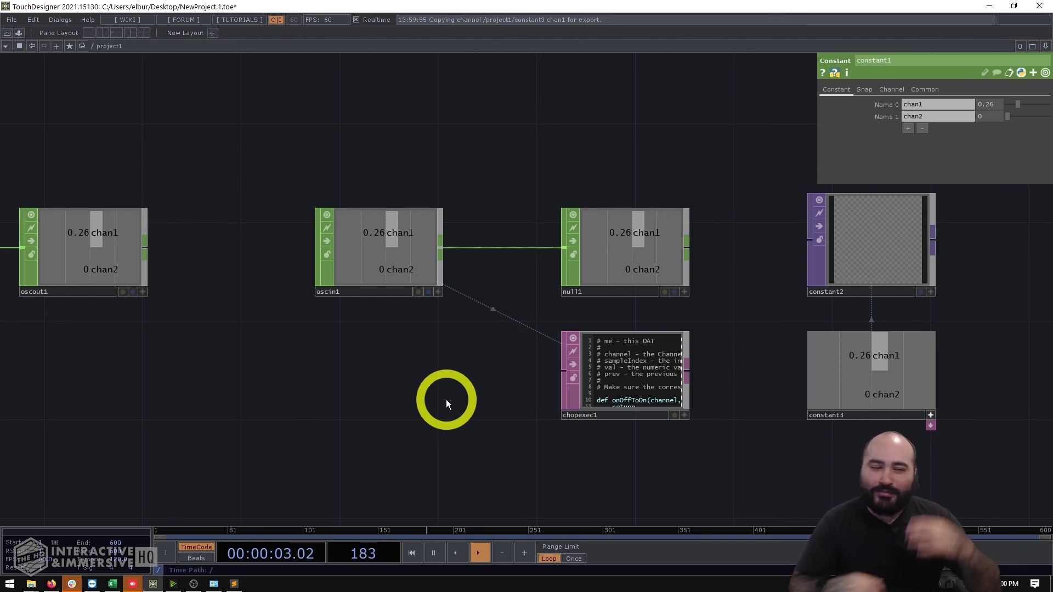
Step: Show oscin1's info, then chopexec1's CHOP Execute parameters watching oscin1 with Value Change on
left_click(394, 246)
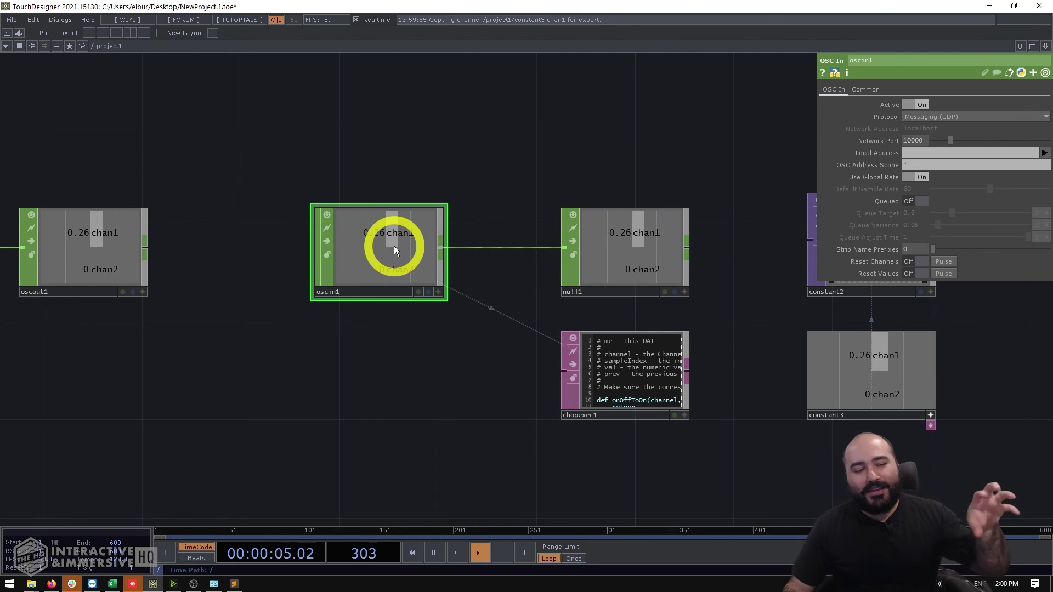
middle_click(394, 246)
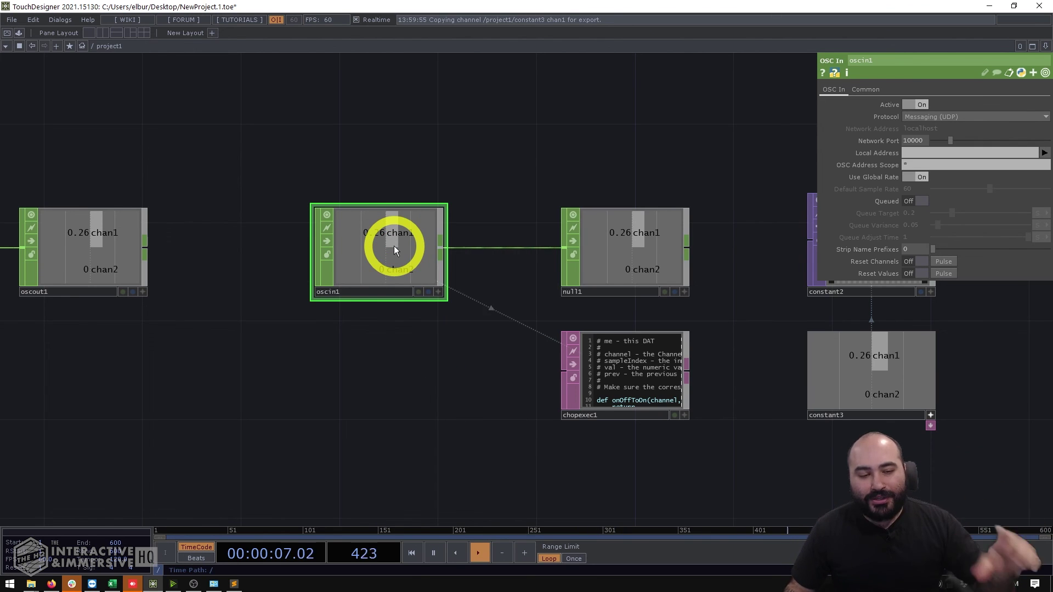
left_click(651, 369)
scroll(658, 389, "up", 3)
scroll(666, 403, "up", 3)
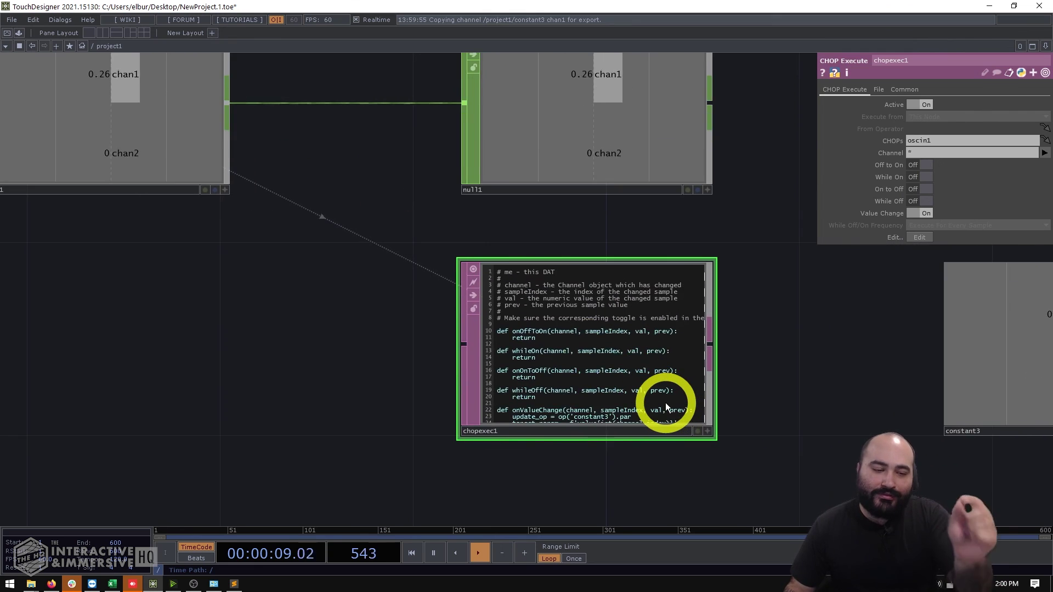
scroll(665, 403, "down", 6)
scroll(666, 403, "up", 2)
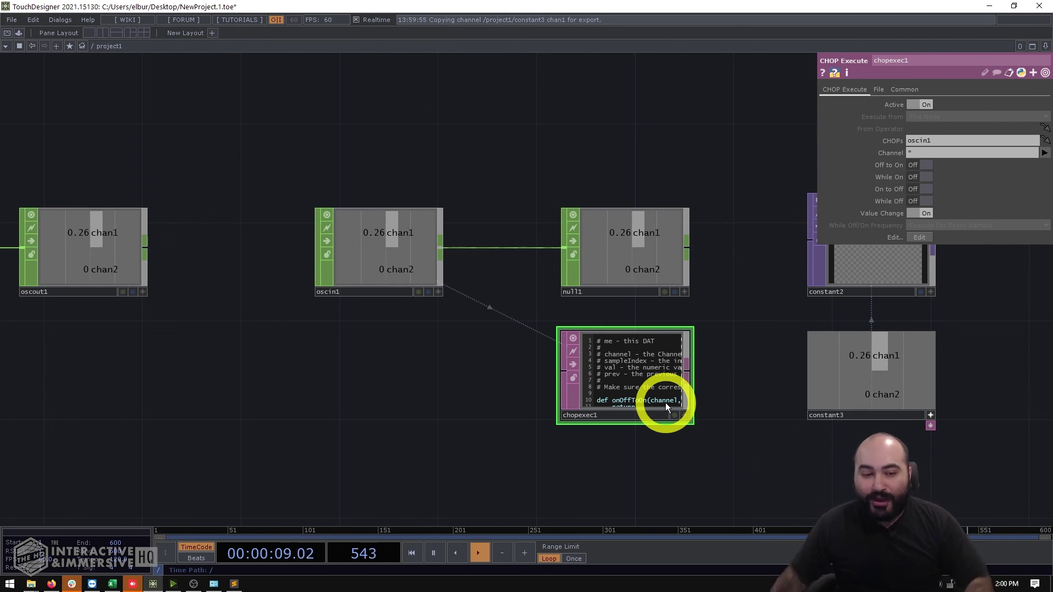
left_click_drag(741, 363, 649, 359)
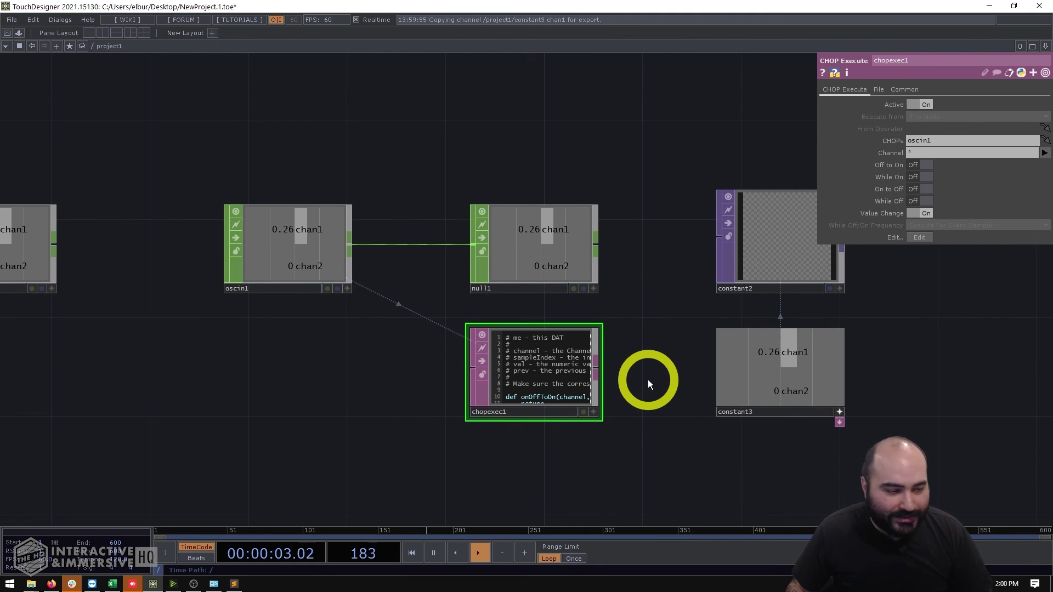
scroll(648, 383, "down", 8)
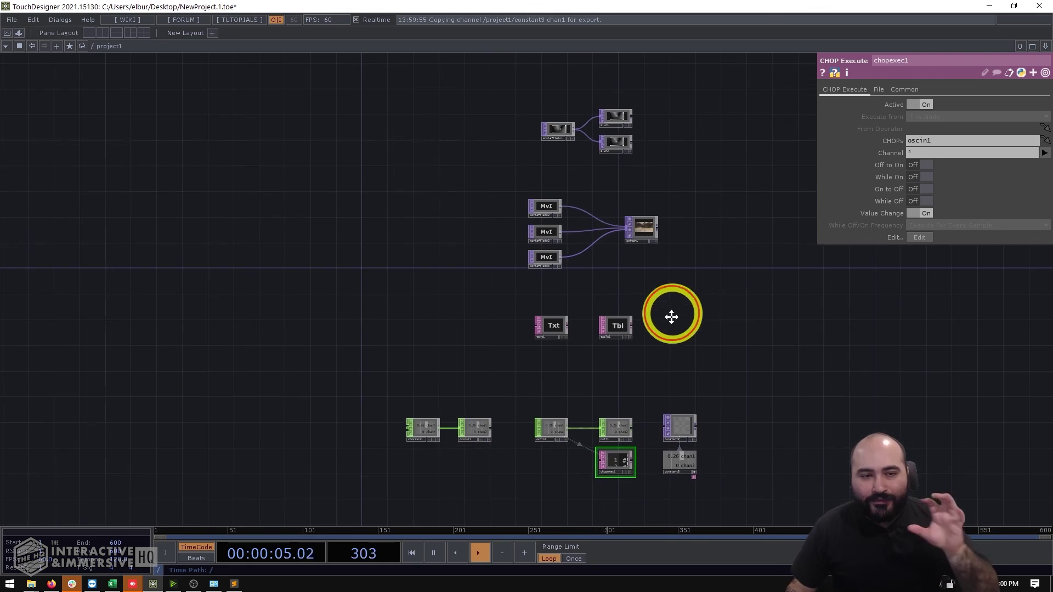
Step: Zoom out to show the blur, three-movie switch and text1/table1 node groups
scroll(656, 334, "up", 3)
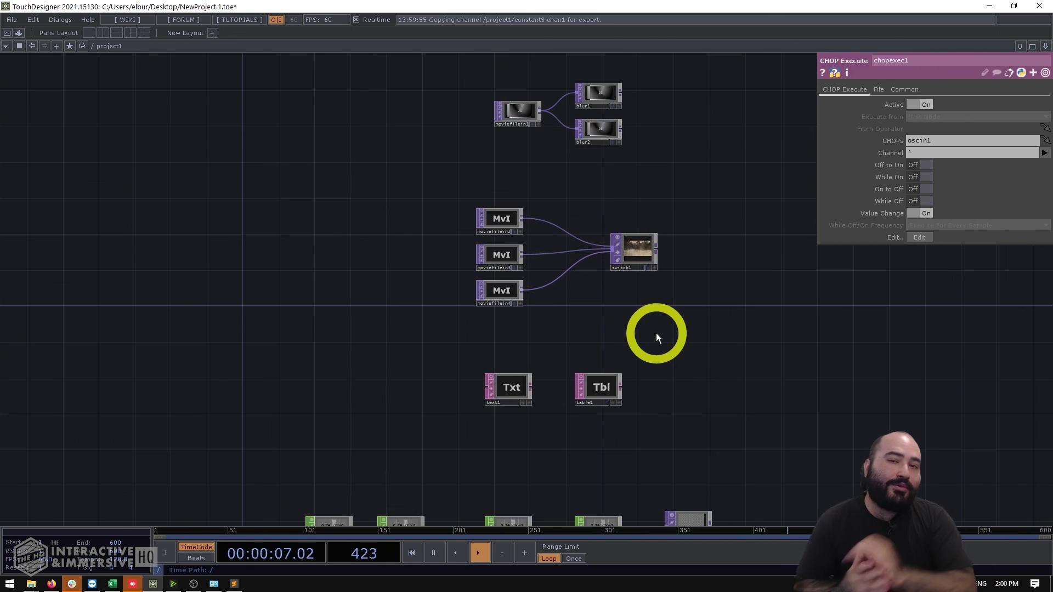